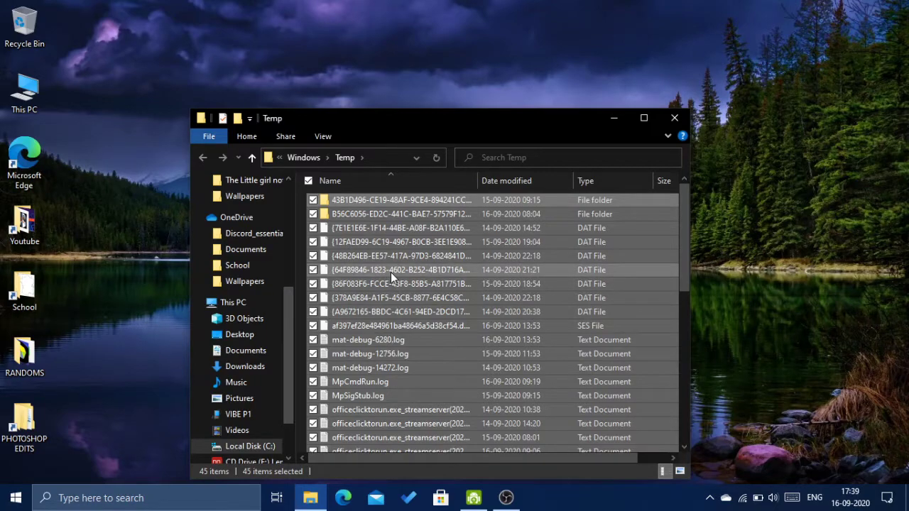
- Delete all selected items in the Windows Temp folder, granting administrator permission for all and skipping every file in use, and close the folder
right_click(390, 272)
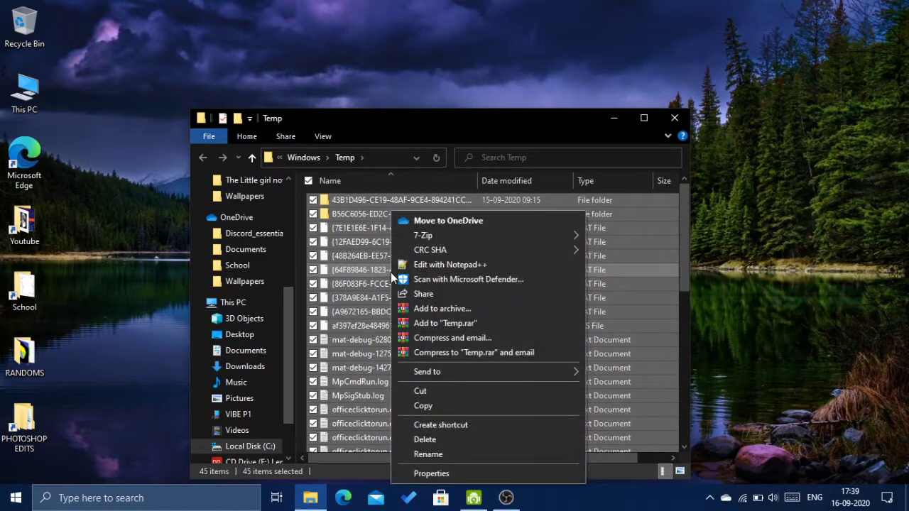
click(449, 440)
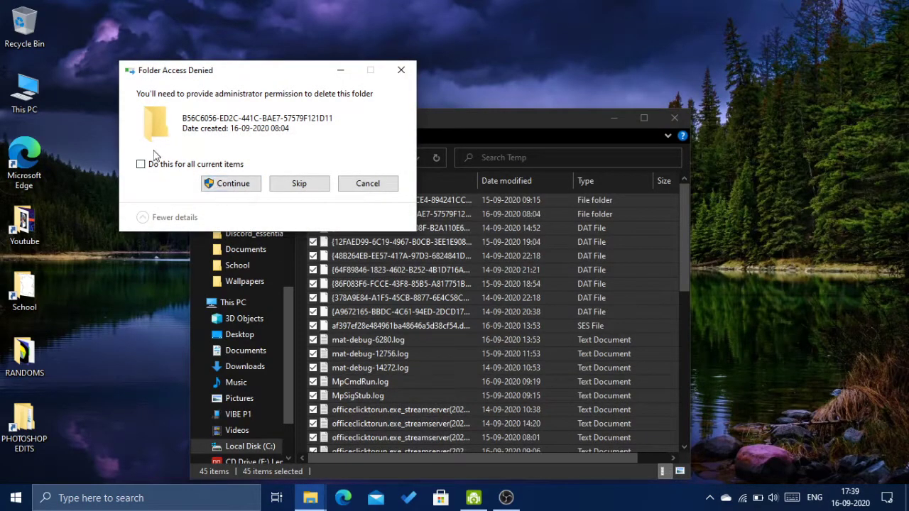
click(140, 165)
click(219, 187)
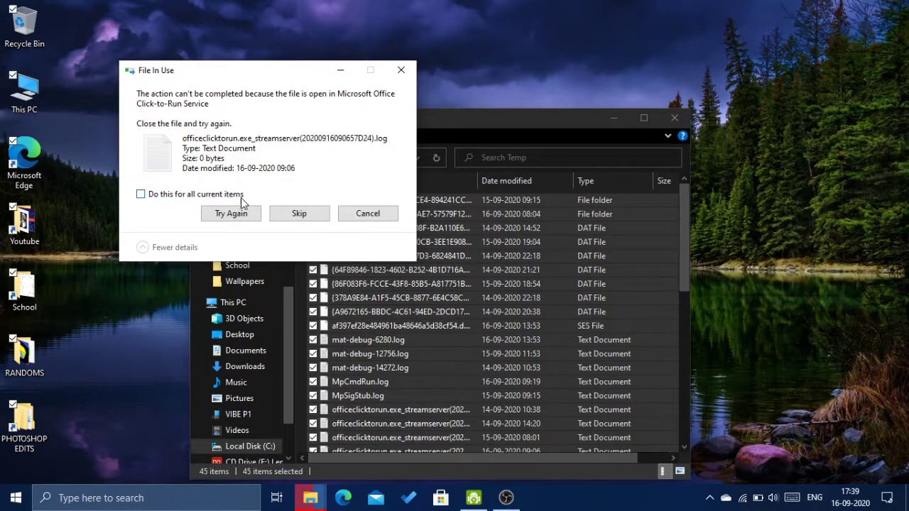
click(175, 197)
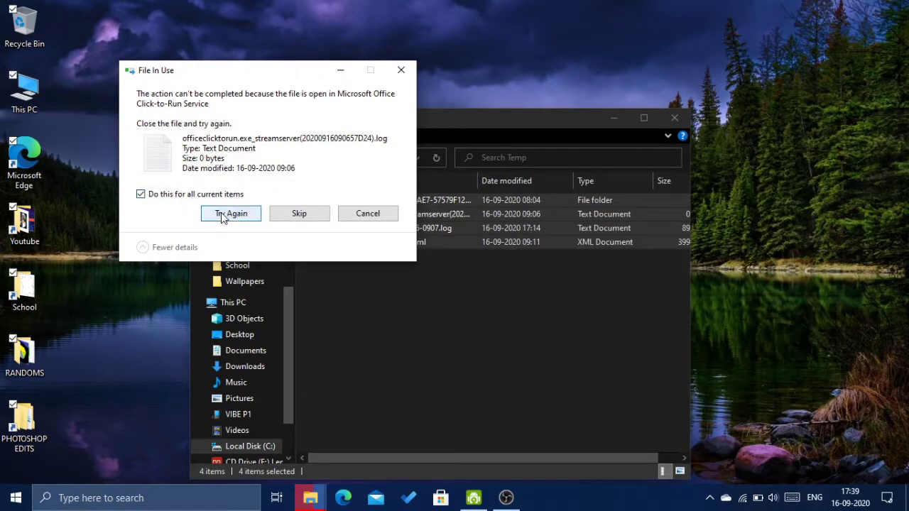
click(298, 216)
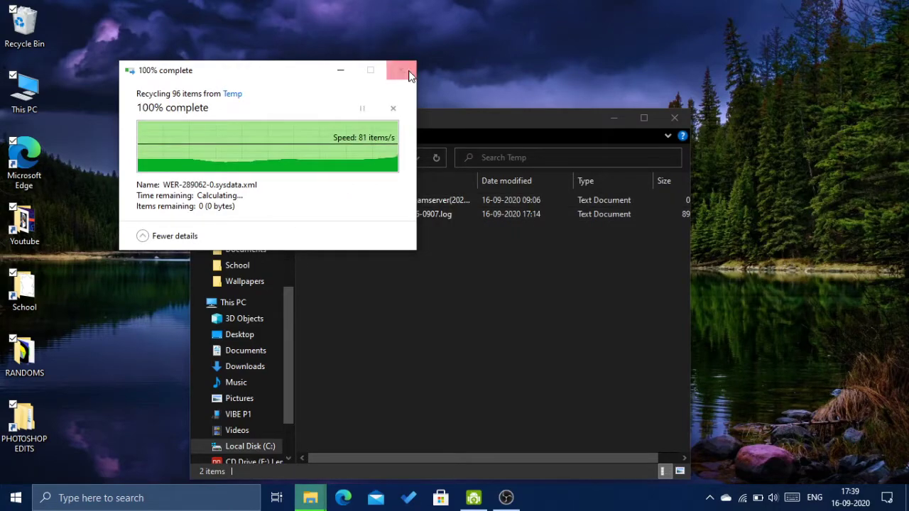
click(402, 70)
click(674, 118)
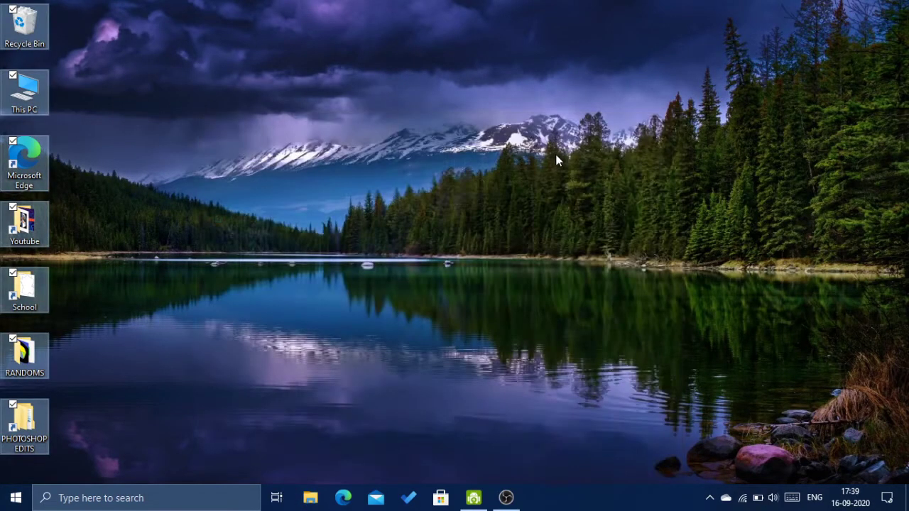
click(558, 157)
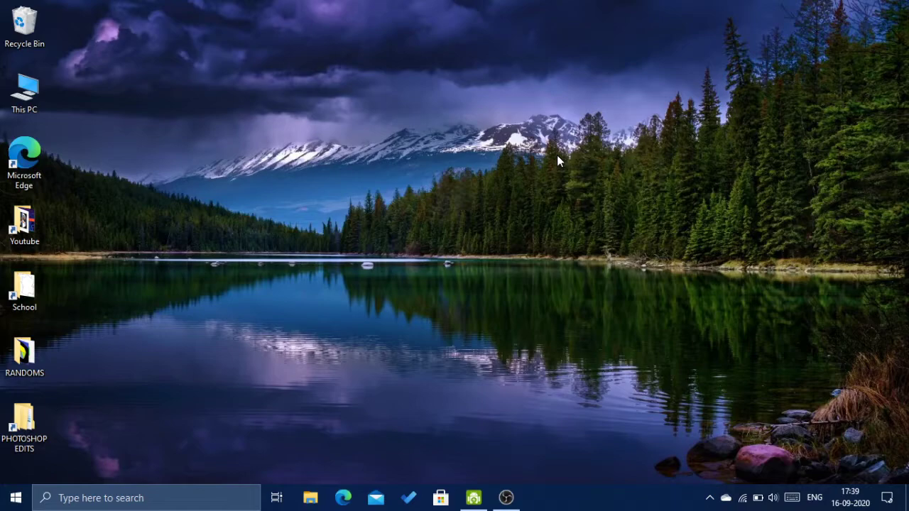
- Open the user's temporary files folder by running %temp%
key(super+r)
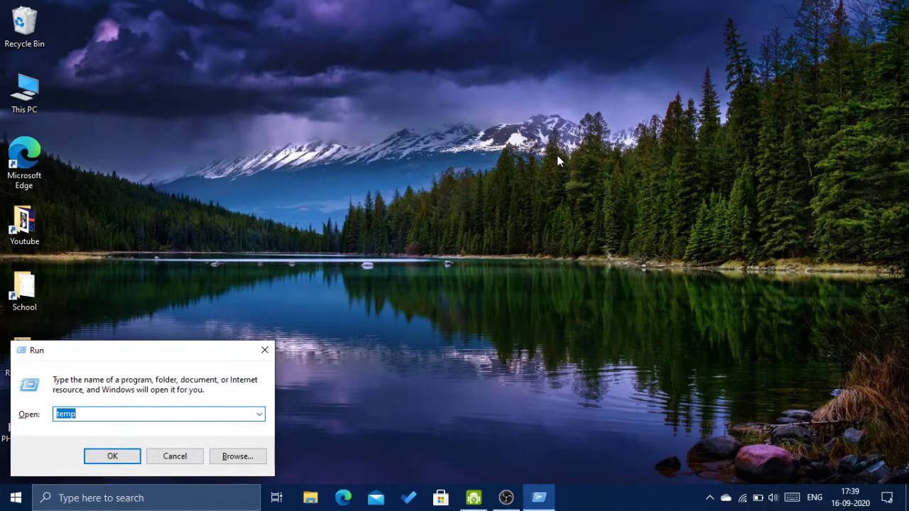
text(%temp%)
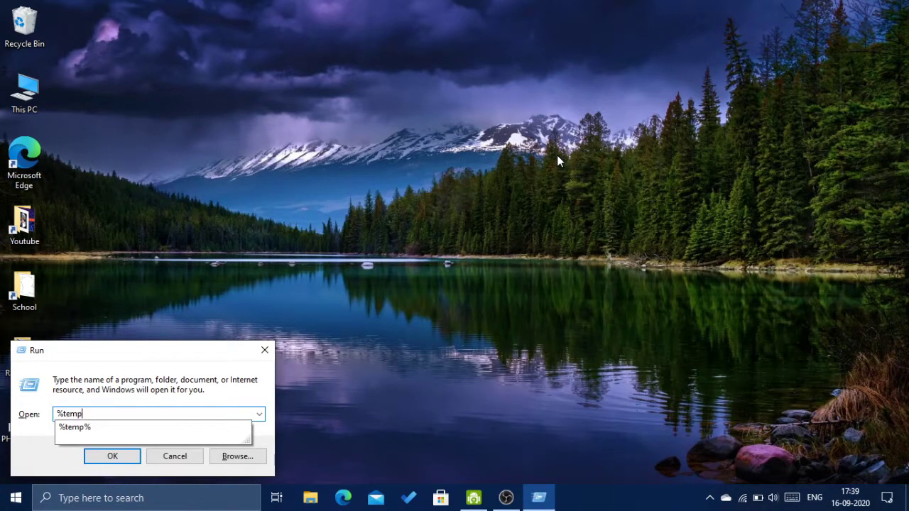
key(Return)
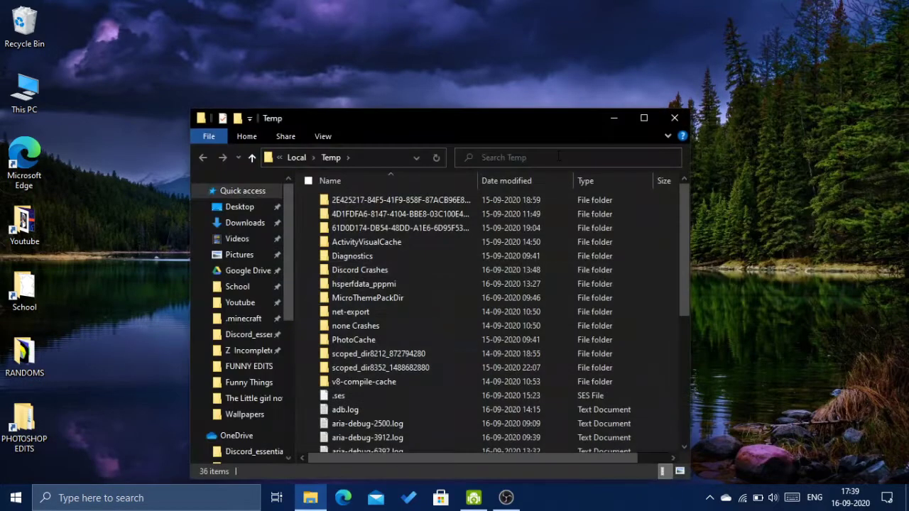
- Delete everything in the Local Temp folder, skipping all files that are in use, and close the folder
scroll(499, 391, down, 6)
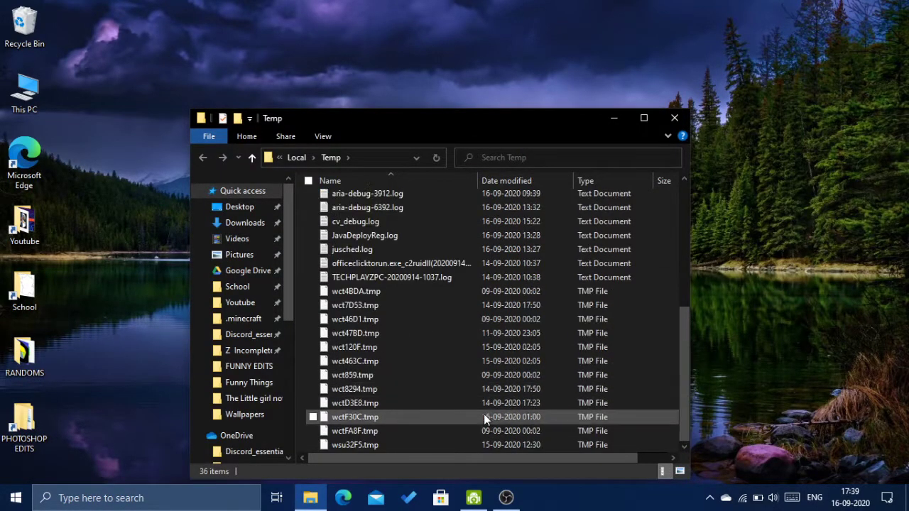
scroll(483, 415, up, 6)
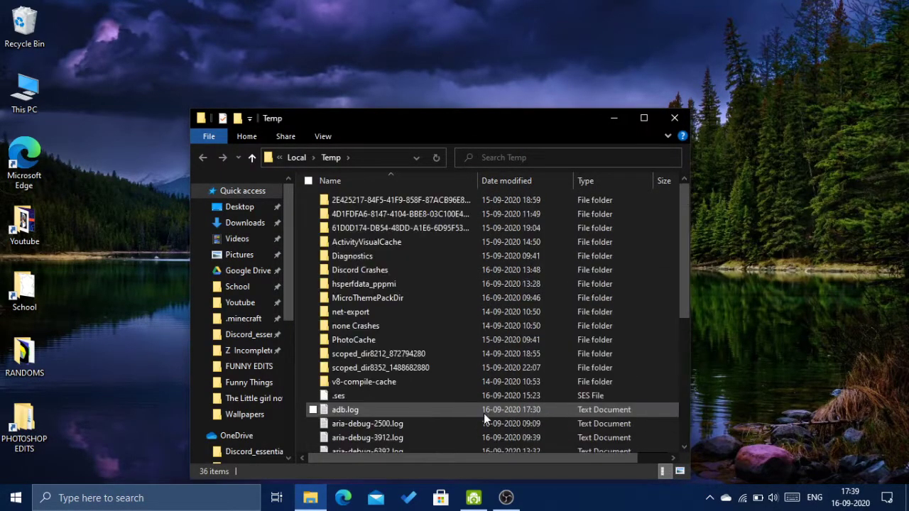
key(ctrl+a)
right_click(460, 293)
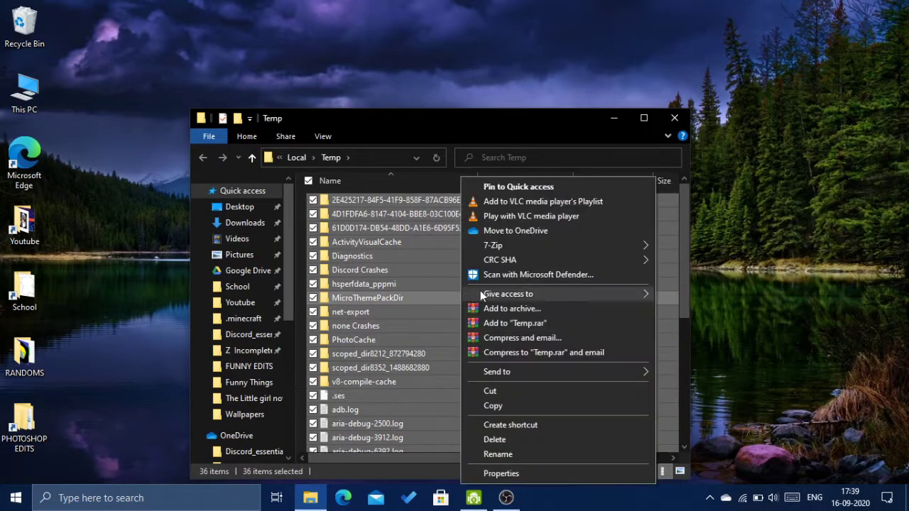
click(513, 439)
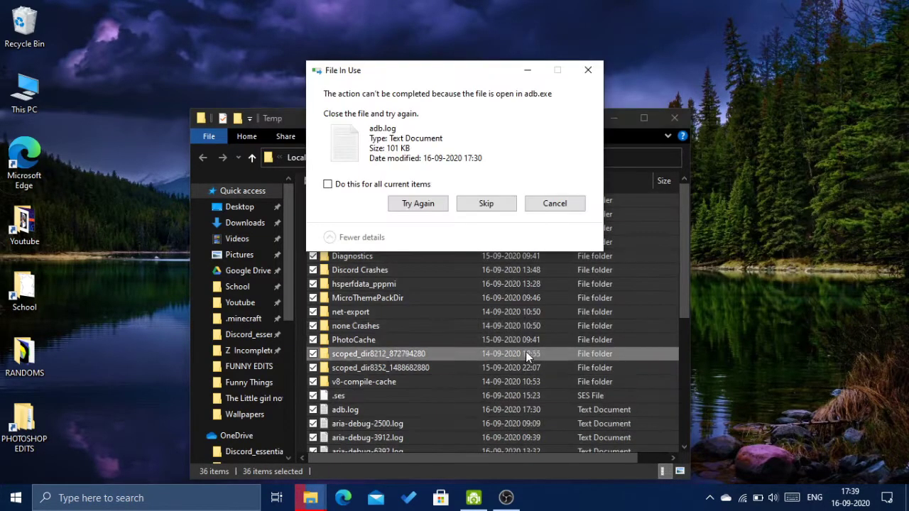
click(353, 184)
click(465, 203)
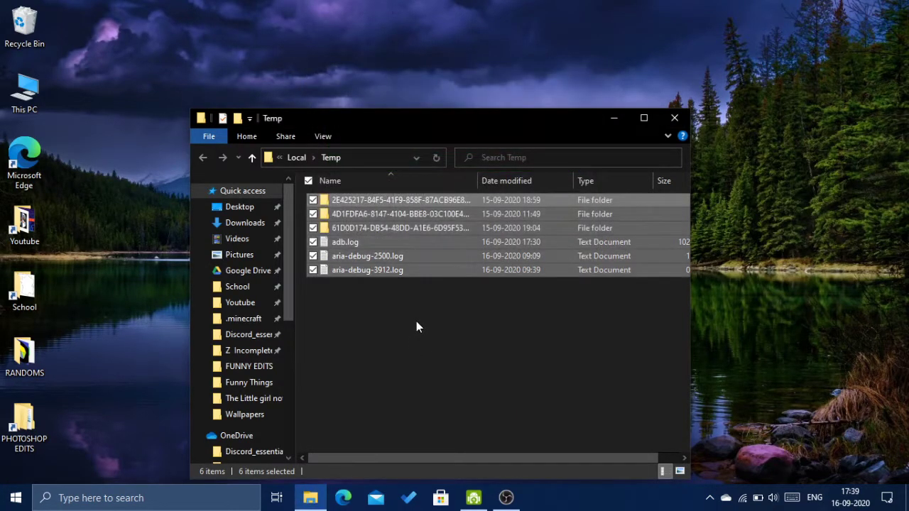
click(436, 312)
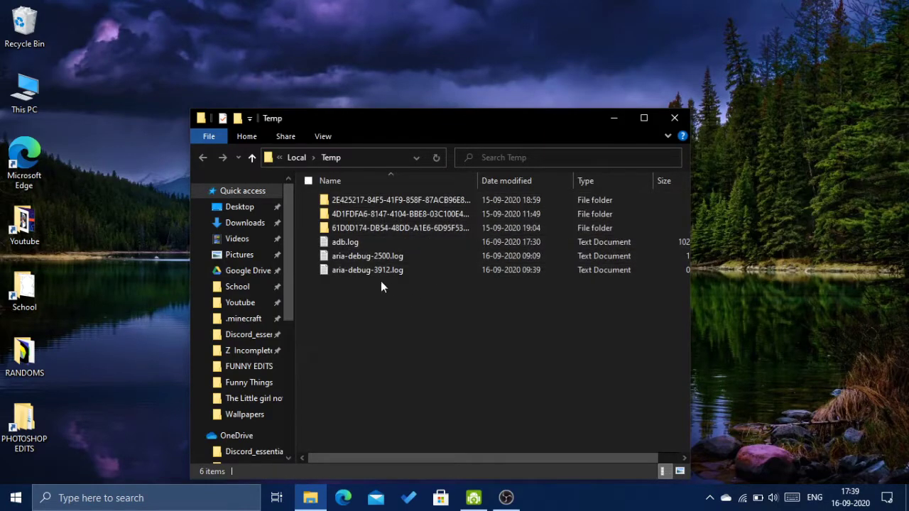
click(675, 119)
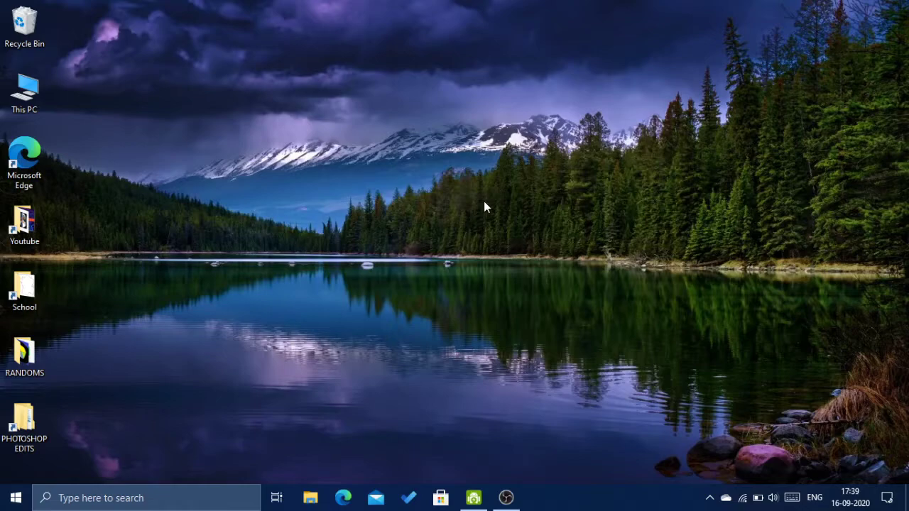
- Open the Prefetch folder by running prefetch and grant permanent access to it
key(super+r)
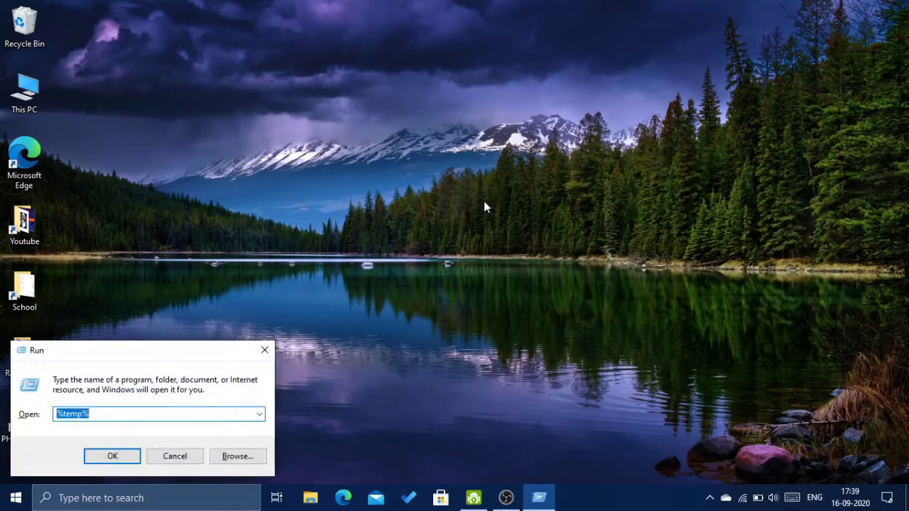
text(prefetch)
key(Return)
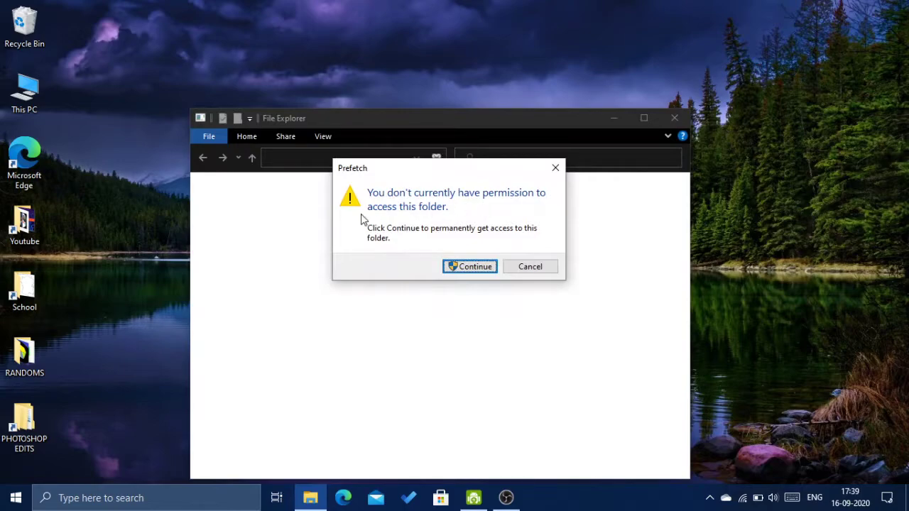
click(470, 267)
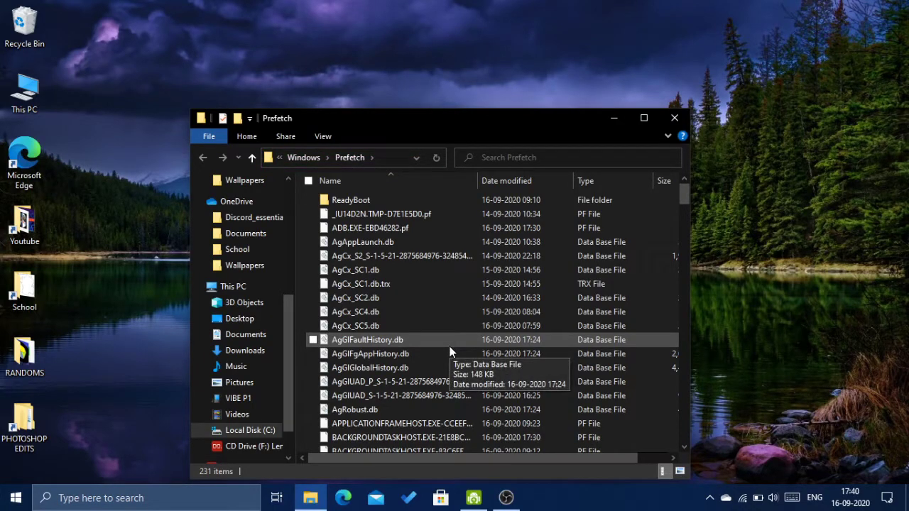
- Delete all items in the Prefetch folder, skipping any that cannot be removed, and close the folder
key(ctrl+a)
right_click(438, 332)
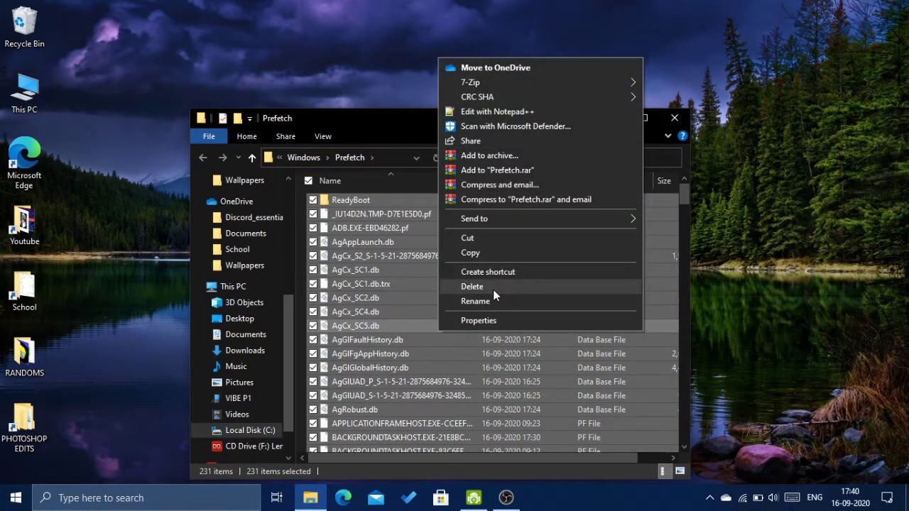
click(493, 289)
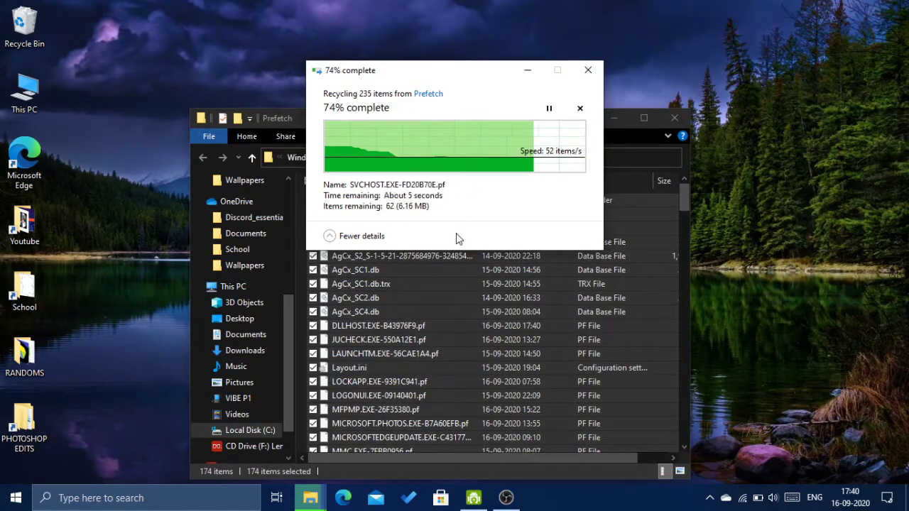
click(386, 184)
click(472, 204)
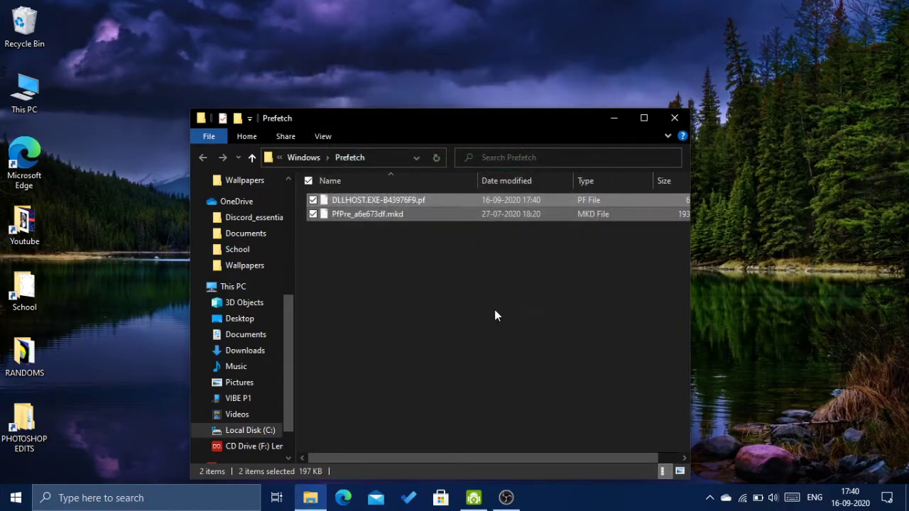
click(674, 118)
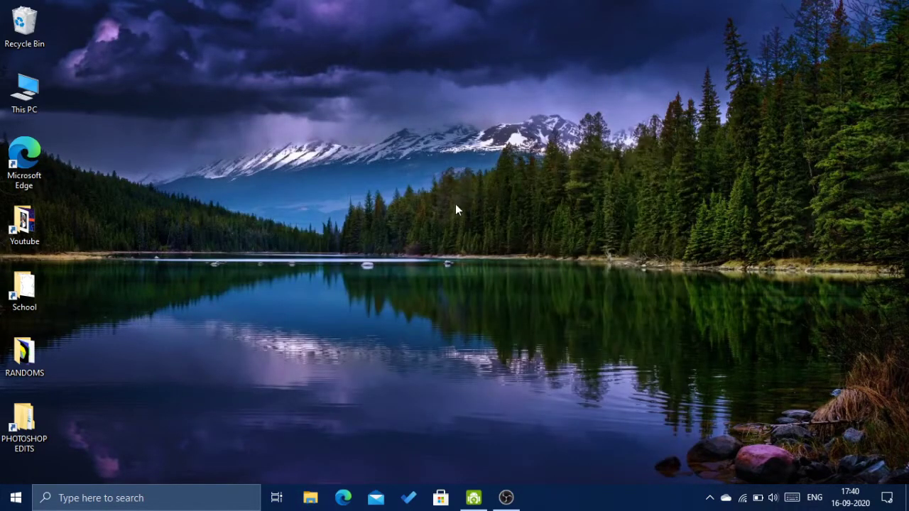
drag(250, 222, 529, 421)
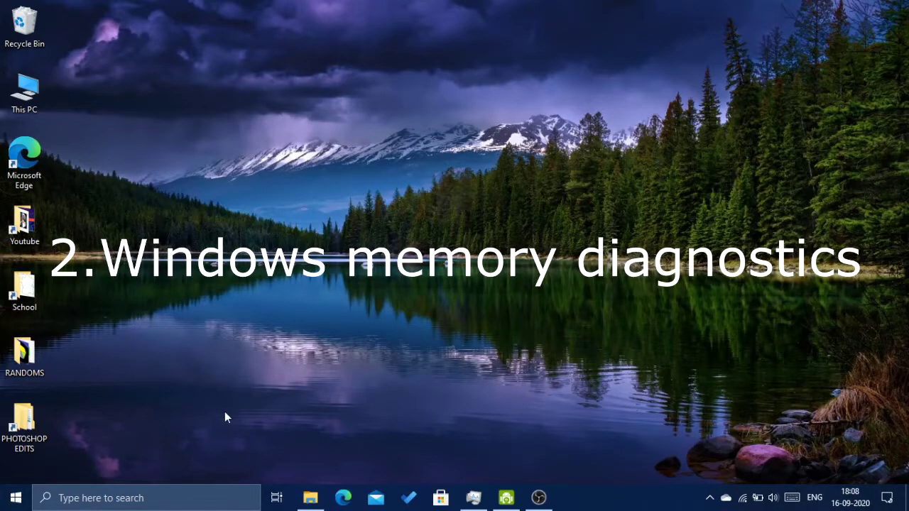
- Open Windows Memory Diagnostic to view its memory check options, and close it without starting a check
click(187, 506)
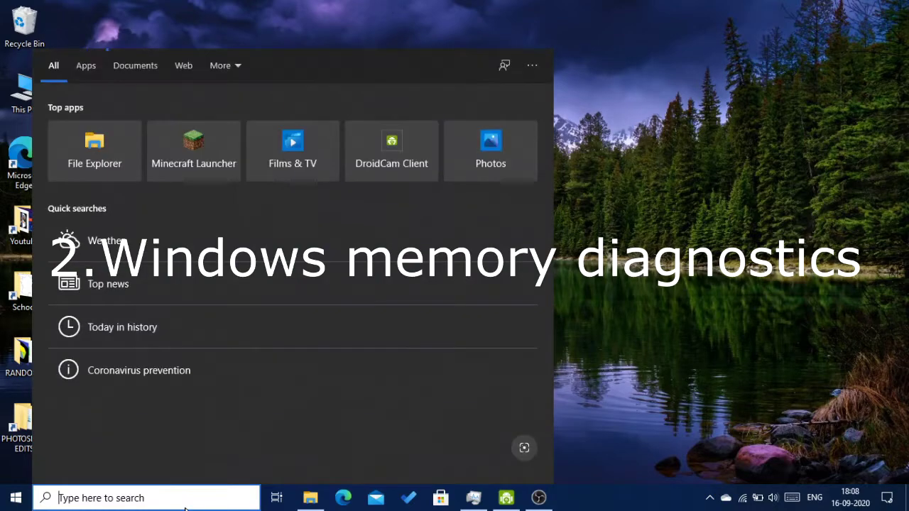
text(windows mem)
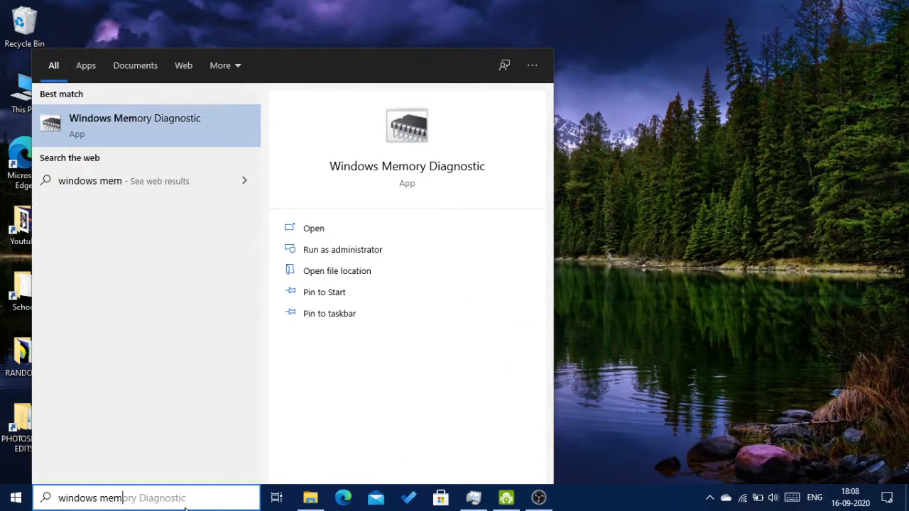
click(426, 225)
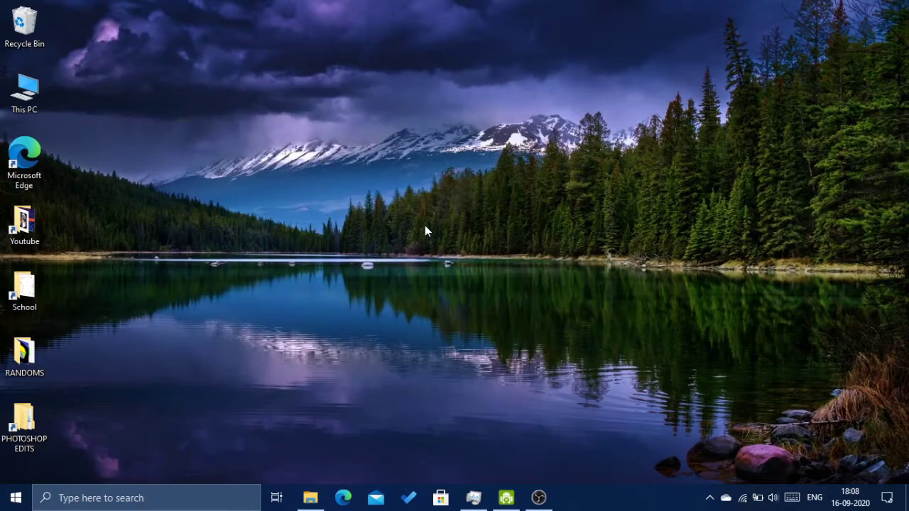
drag(436, 120, 446, 139)
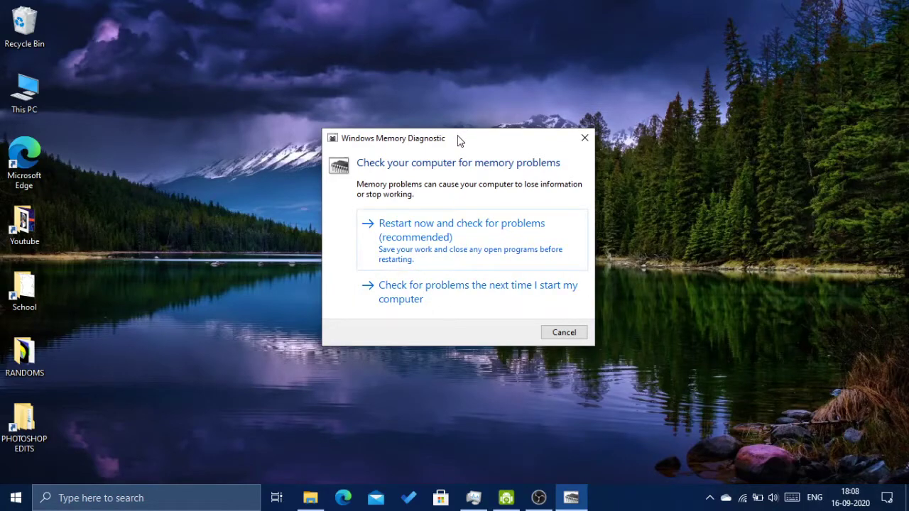
drag(460, 141, 435, 115)
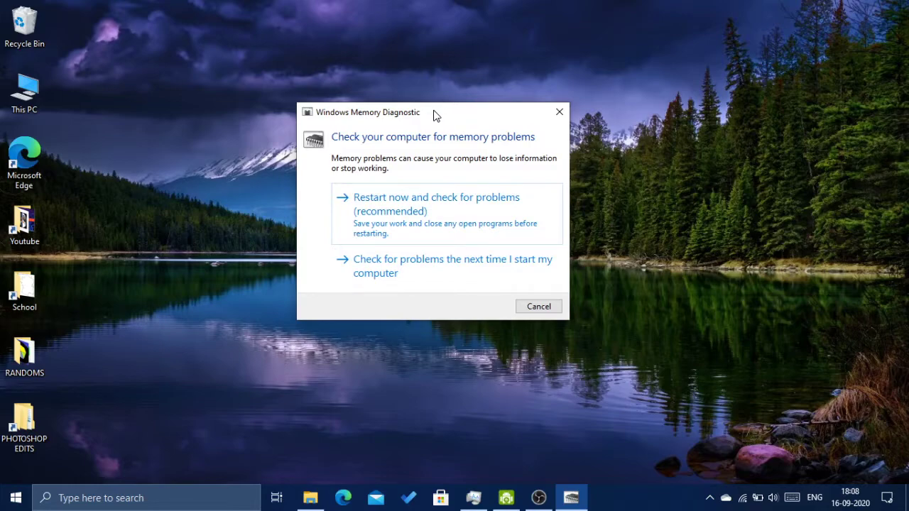
click(560, 112)
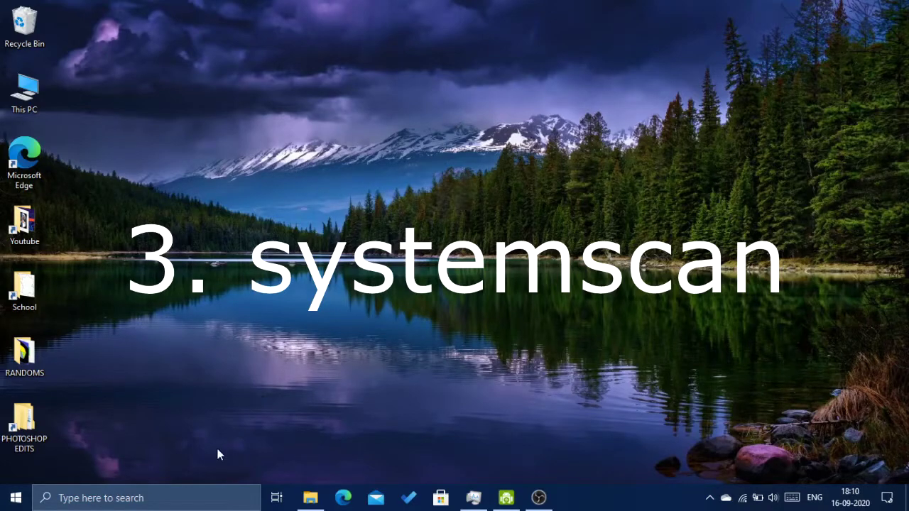
- Search the system for "windows" and open Windows Security
click(192, 495)
text(windows)
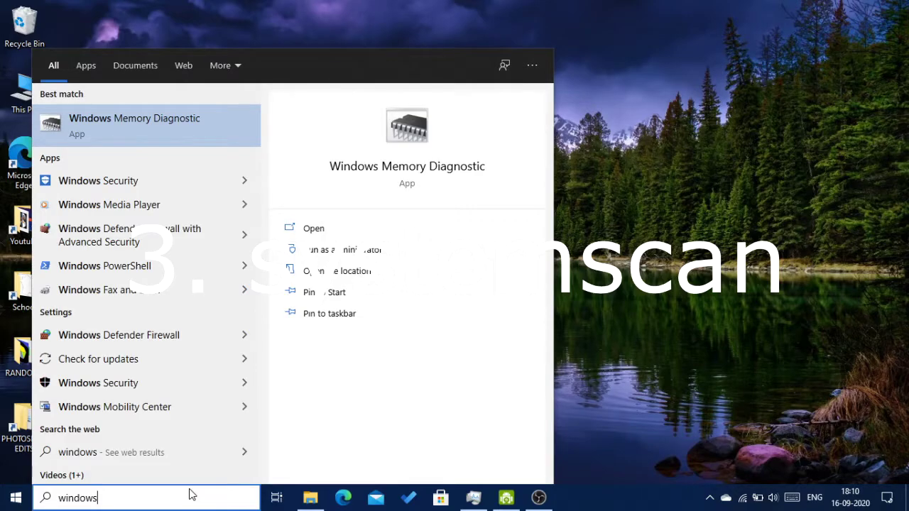
click(142, 190)
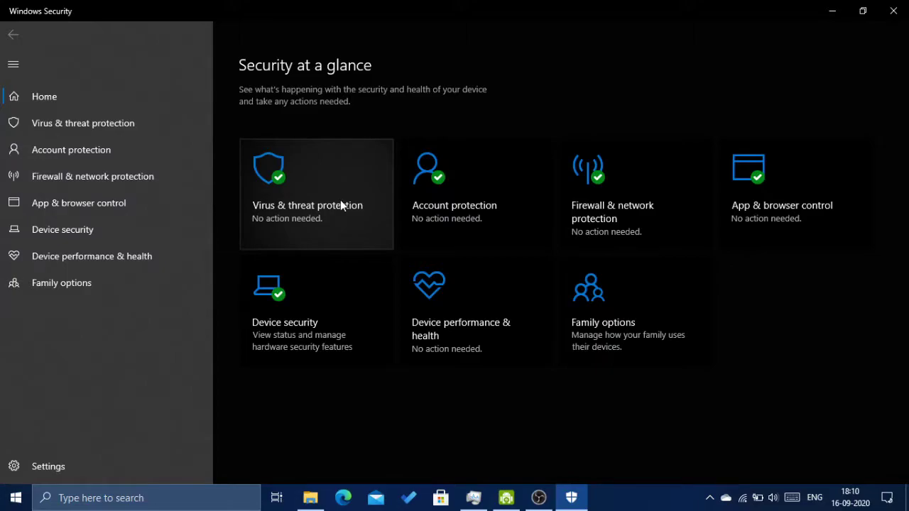
- Open the scan options of Virus & threat protection
click(314, 180)
scroll(314, 184, down, 1)
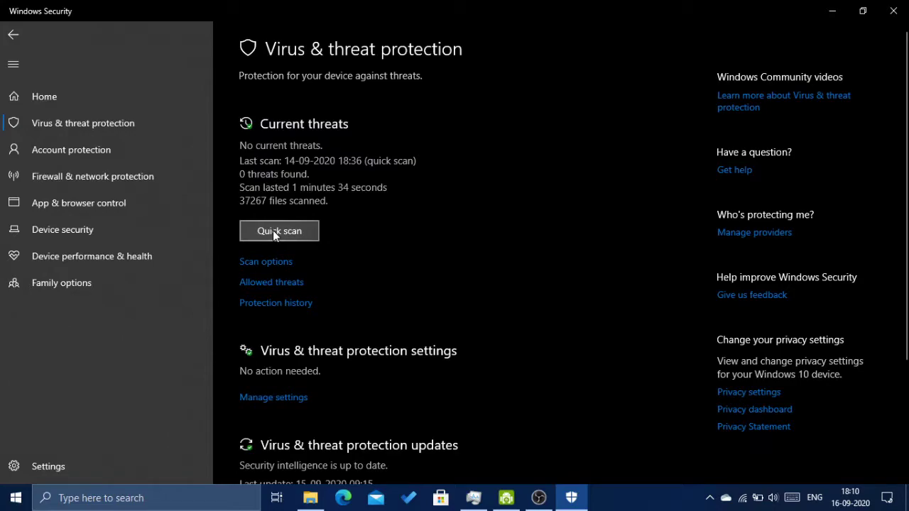
click(273, 262)
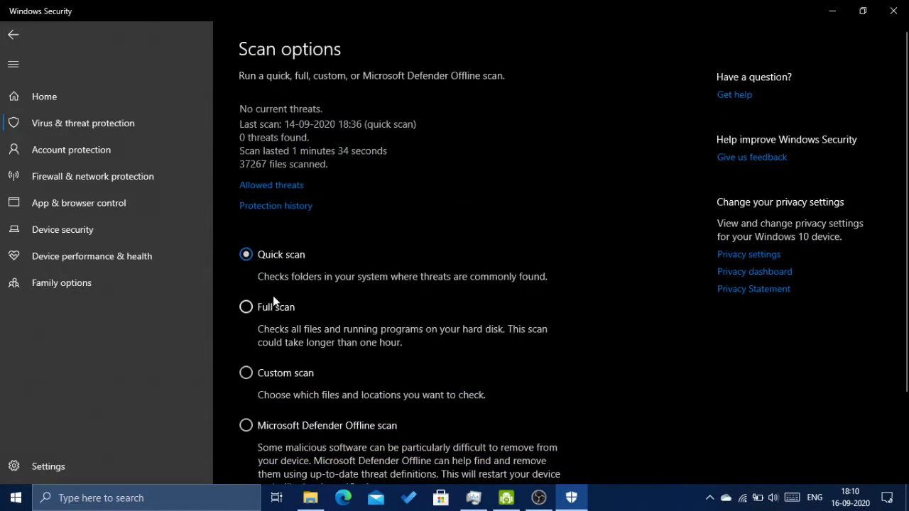
- Review the available scan types and select Full scan as the scan to run
scroll(291, 284, down, 3)
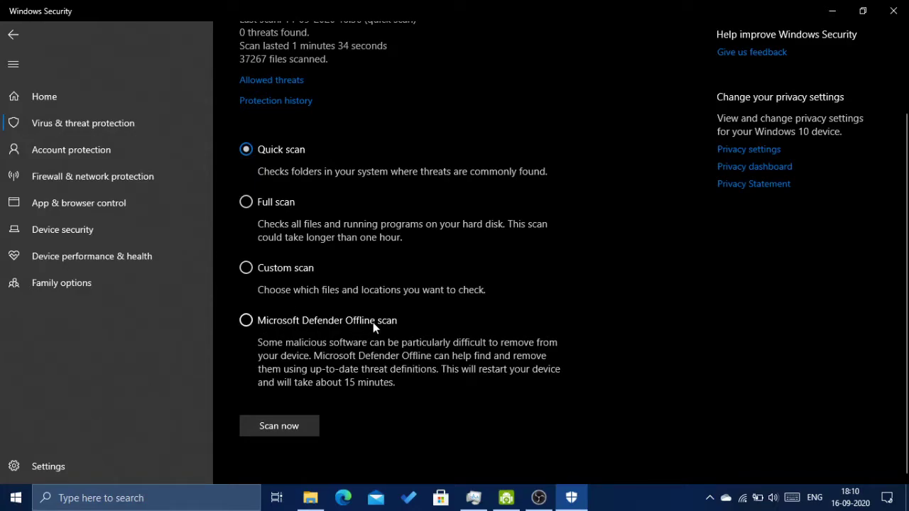
click(249, 203)
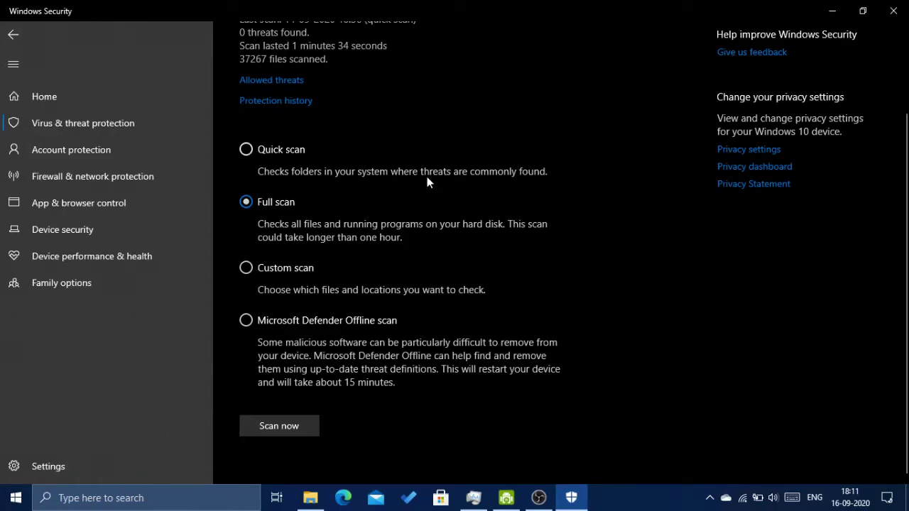
double_click(435, 6)
drag(442, 61, 450, 4)
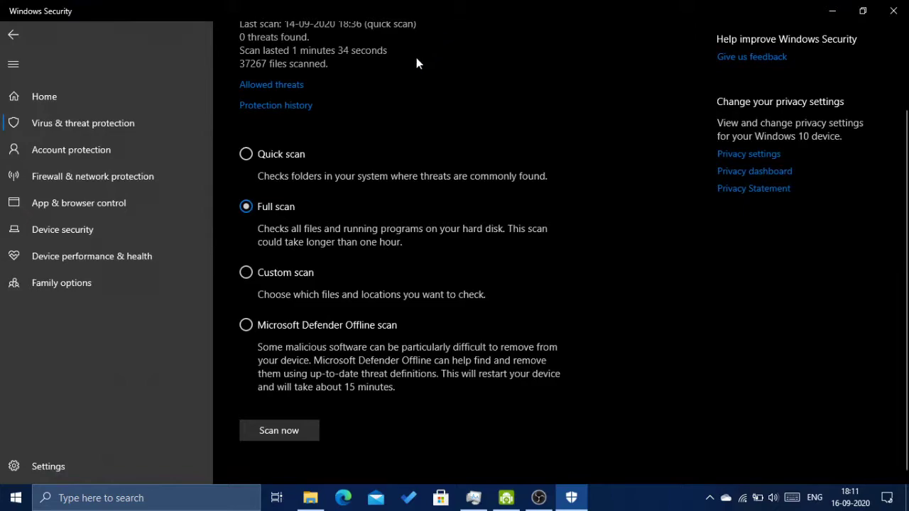
scroll(424, 323, up, 2)
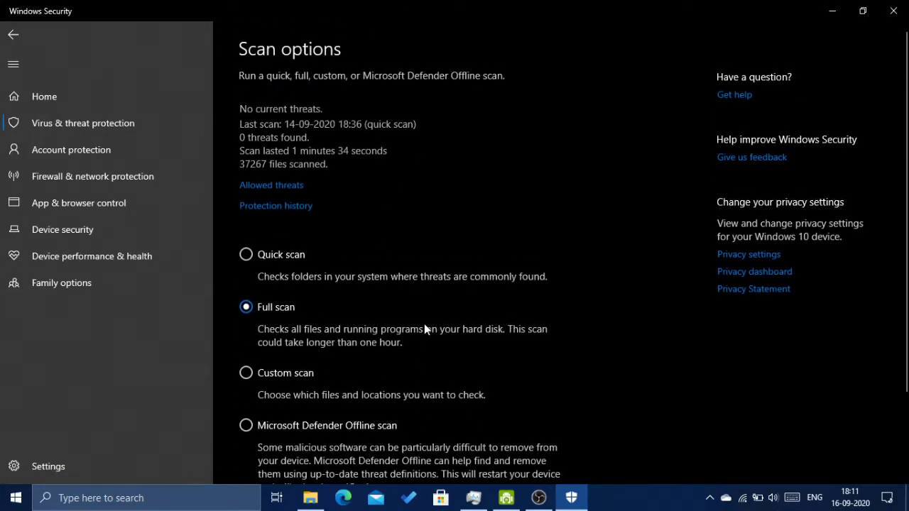
scroll(469, 164, down, 2)
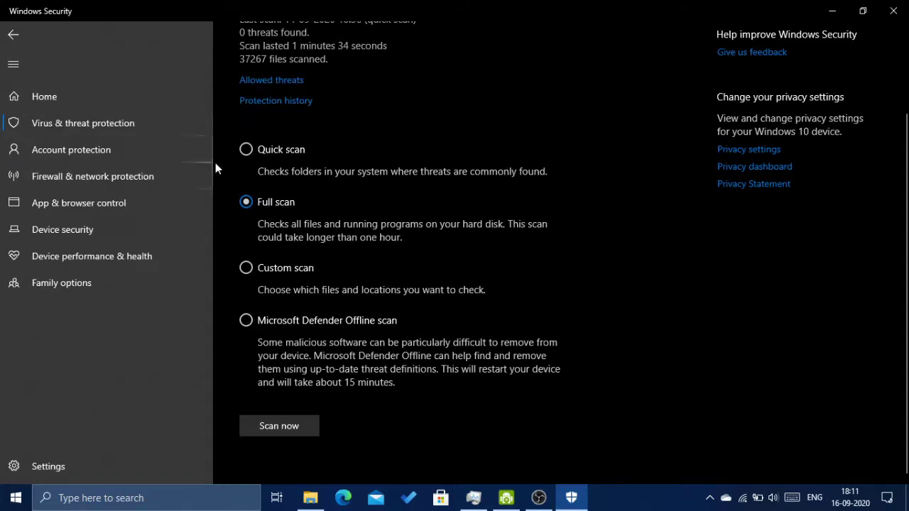
scroll(387, 356, up, 2)
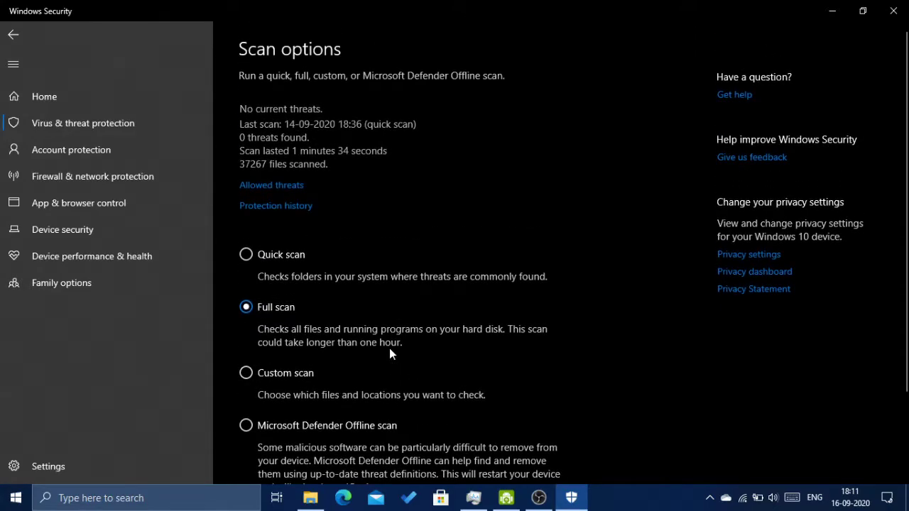
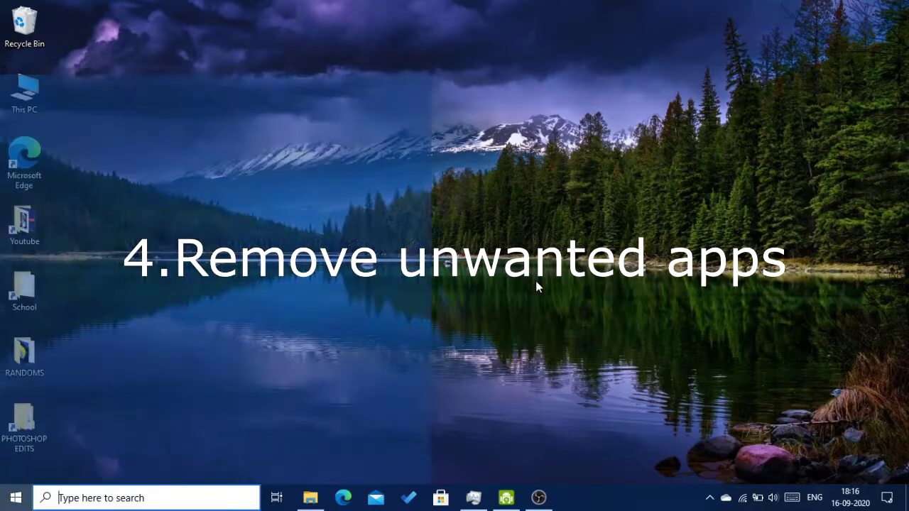
- Search the system for "add or re" and open the Add or remove programs settings
key(super)
text(add or re)
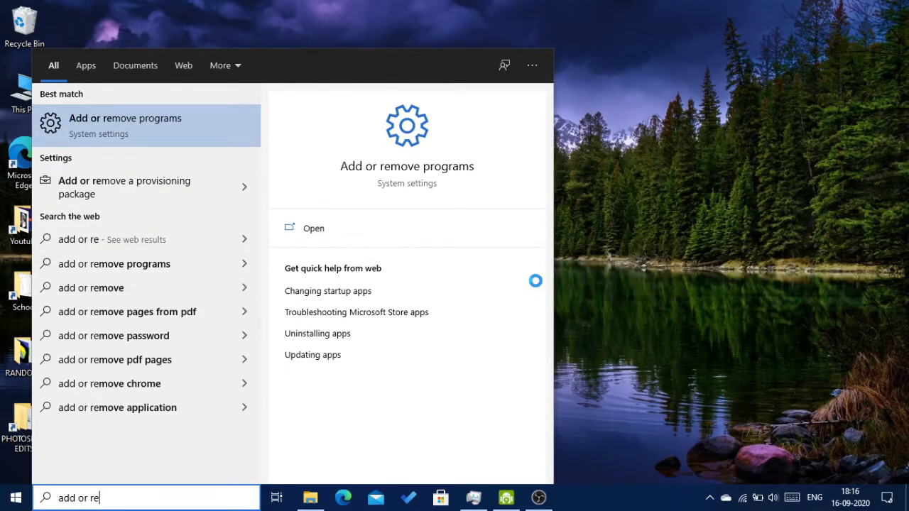
click(464, 224)
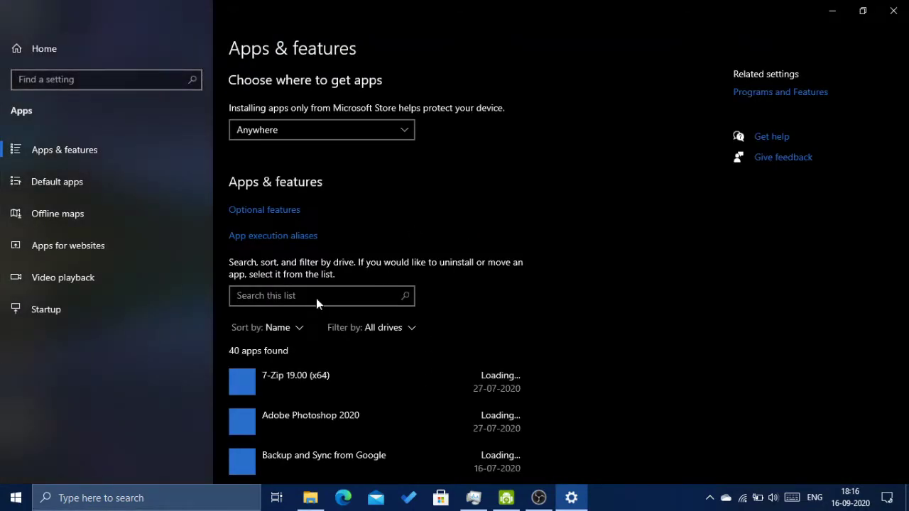
- Look through the installed apps list for unwanted apps, expanding HEIF Image Extensions and Films & TV to view their uninstall options
scroll(502, 391, down, 15)
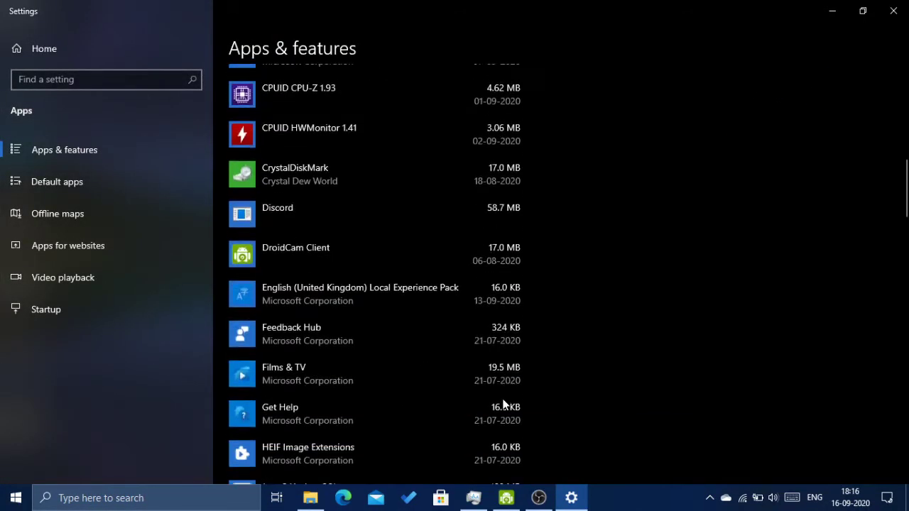
scroll(502, 404, down, 3)
scroll(435, 331, up, 10)
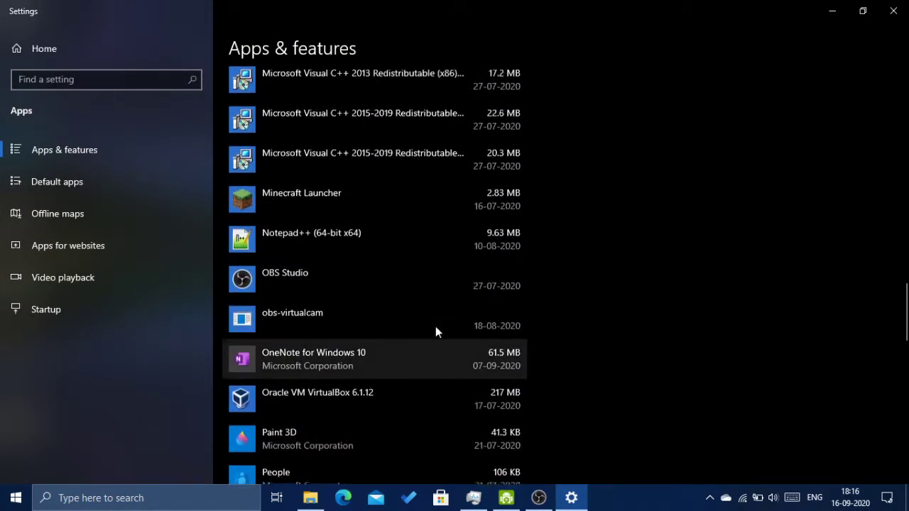
scroll(436, 331, up, 4)
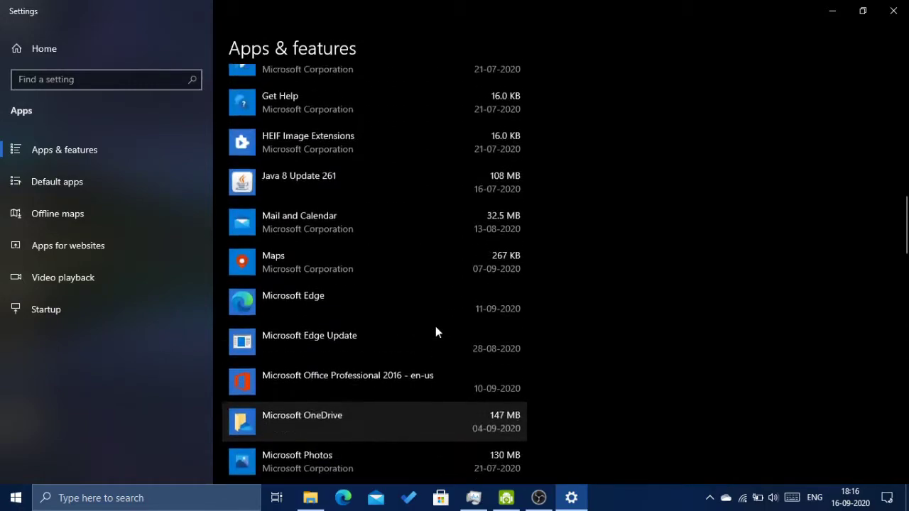
click(379, 235)
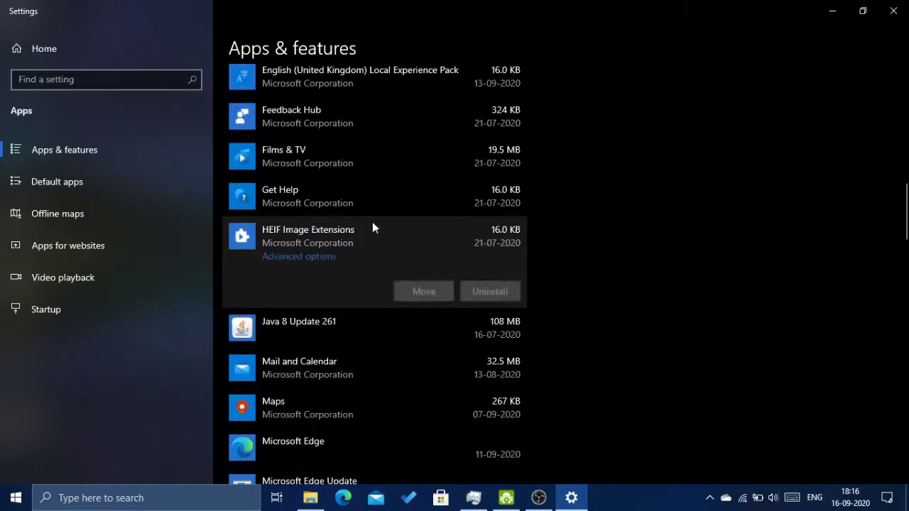
scroll(300, 394, up, 3)
click(326, 380)
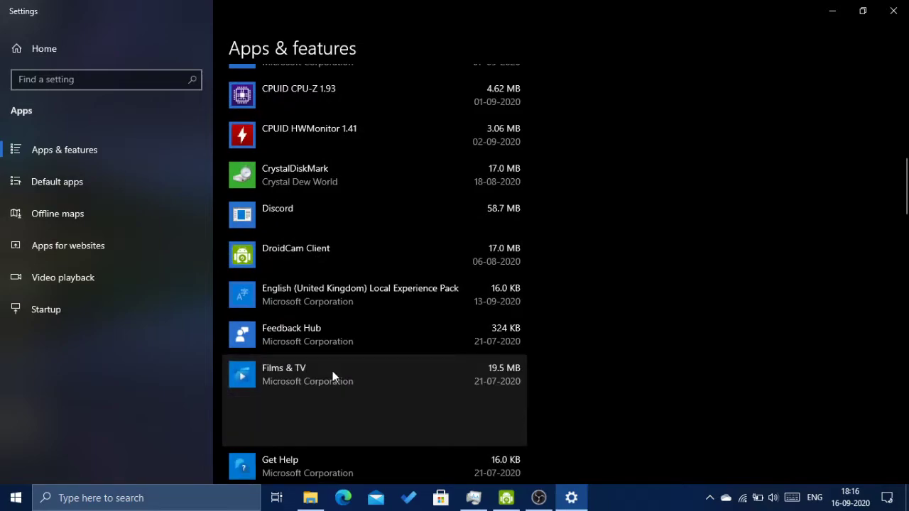
scroll(477, 403, up, 10)
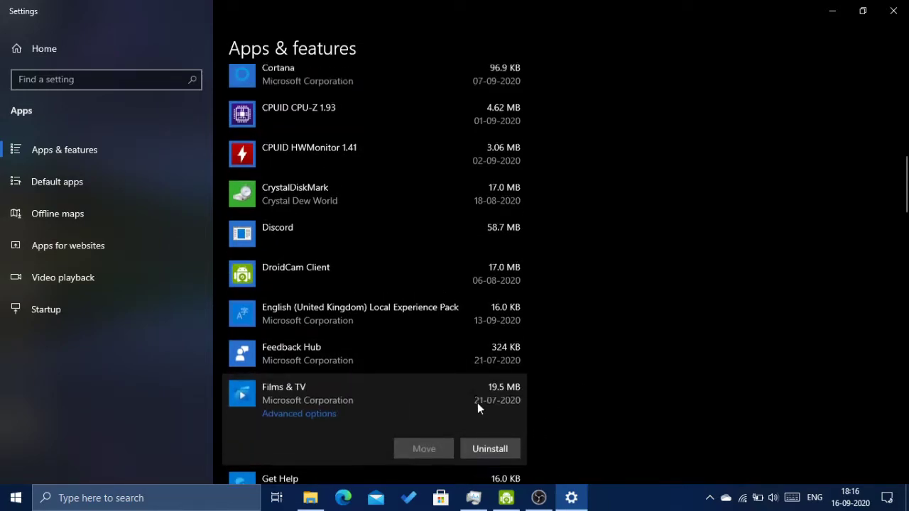
scroll(466, 328, down, 15)
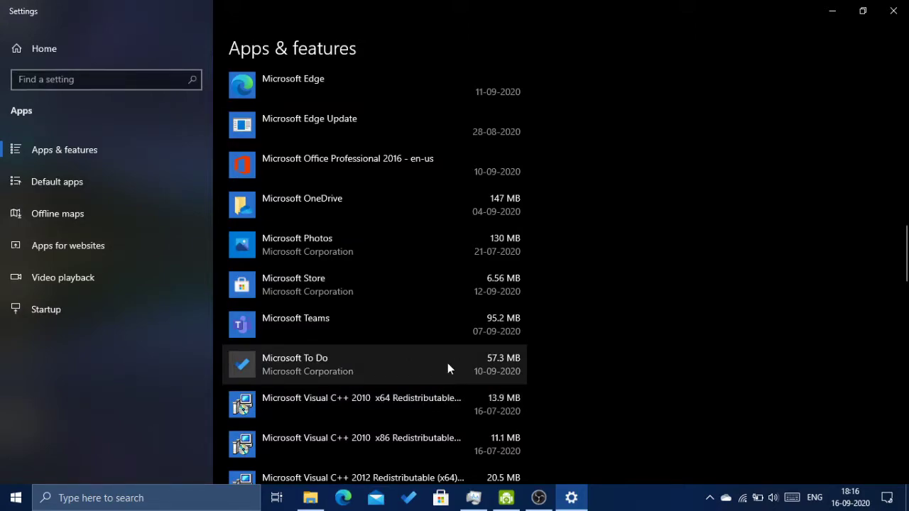
scroll(448, 364, down, 5)
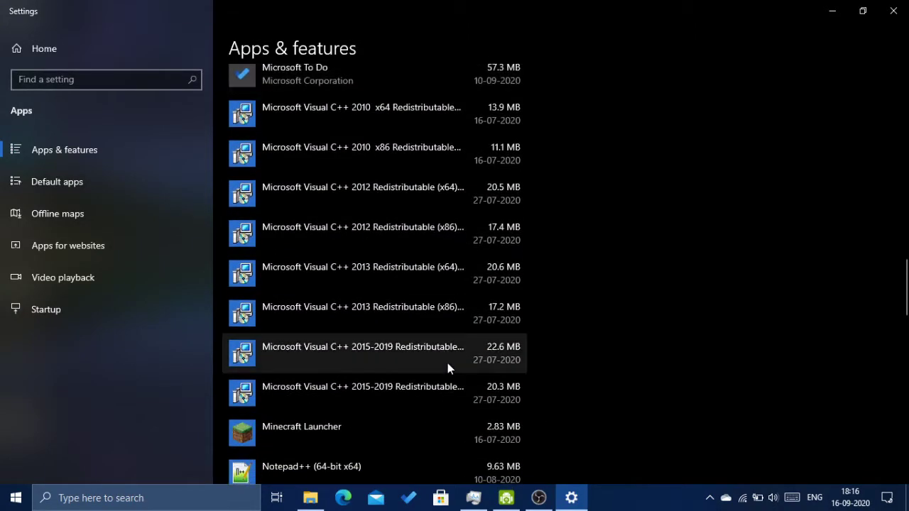
scroll(447, 362, down, 20)
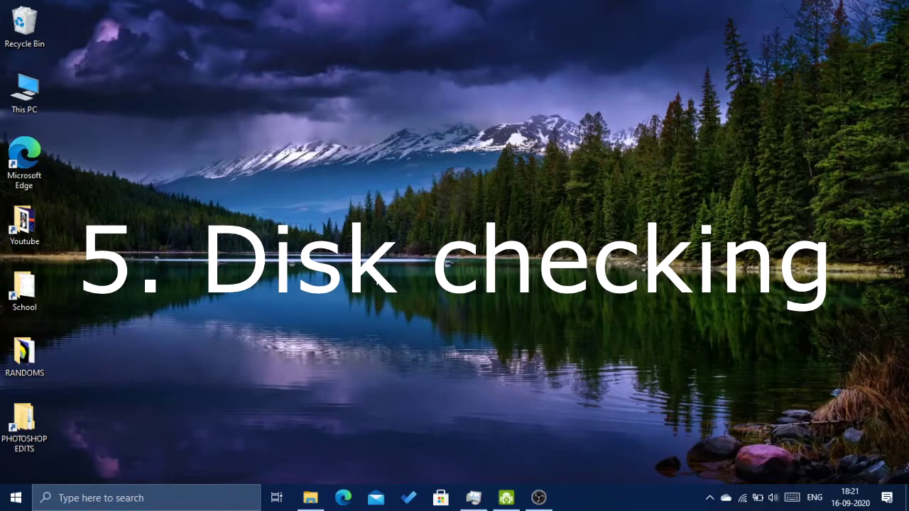
- Search the system for "cmd", open Command Prompt as administrator and reposition its window
click(178, 497)
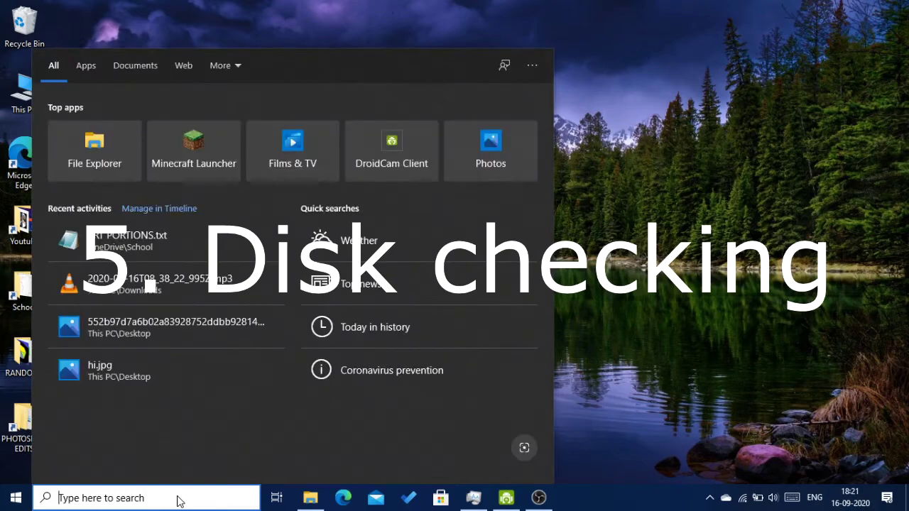
text(cmd)
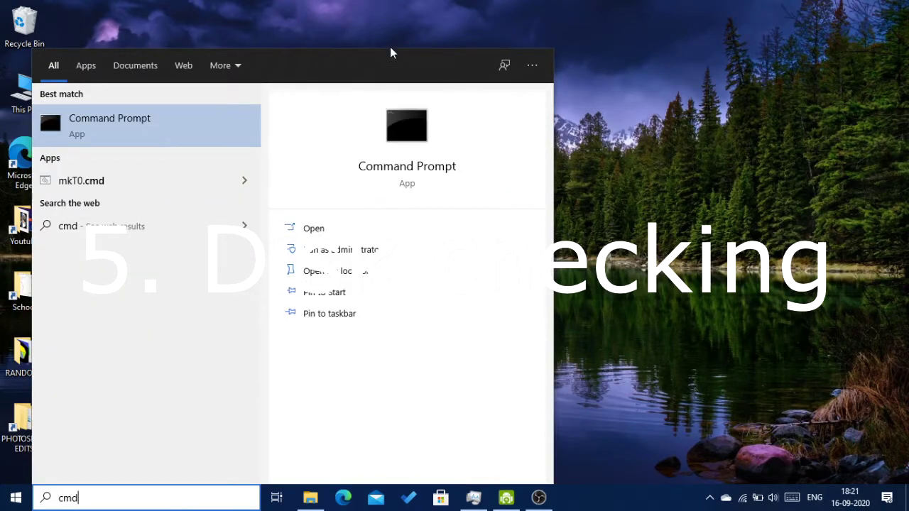
click(344, 250)
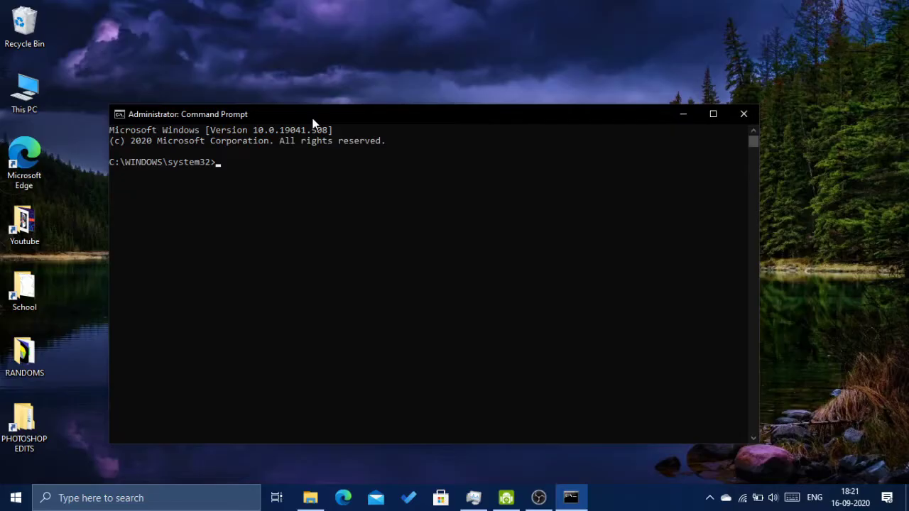
drag(315, 119, 396, 118)
- Run chkdsk /f, answer y to schedule the disk check for the next restart, and close Command Prompt
text(chkdsk /f)
key(Return)
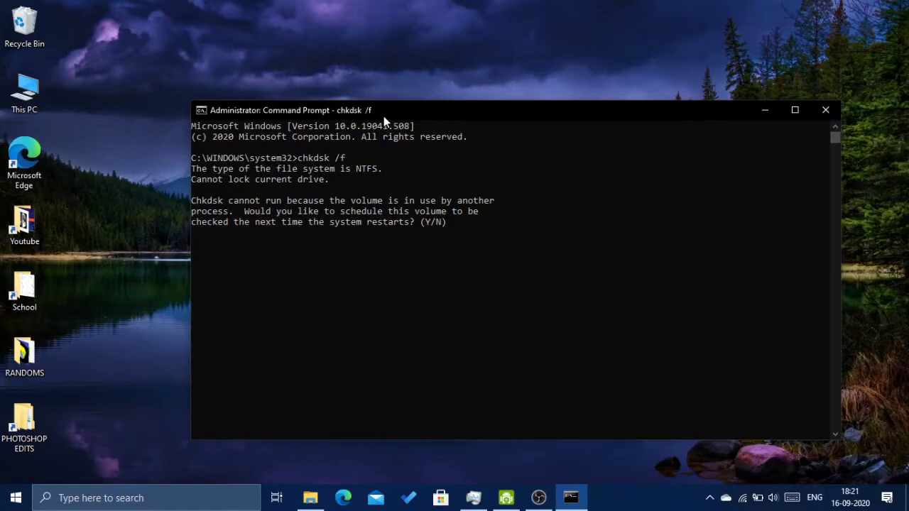
text(y)
key(Return)
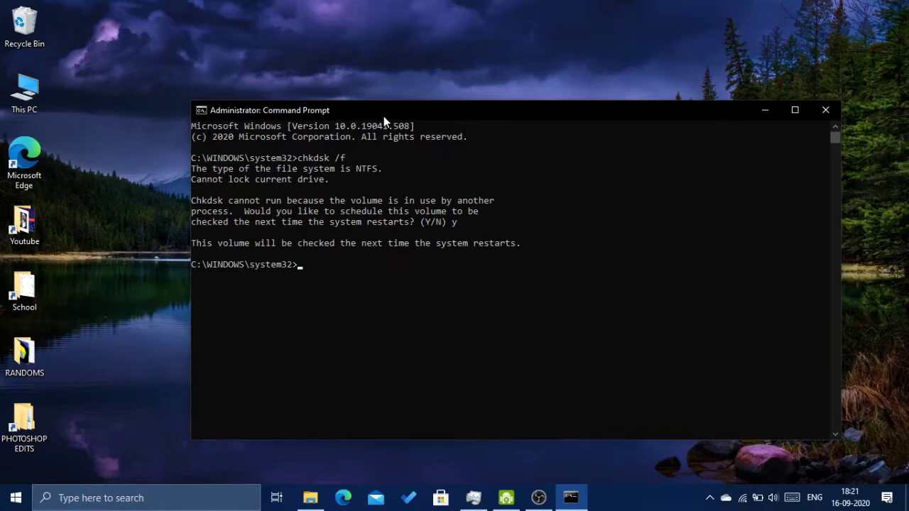
click(824, 111)
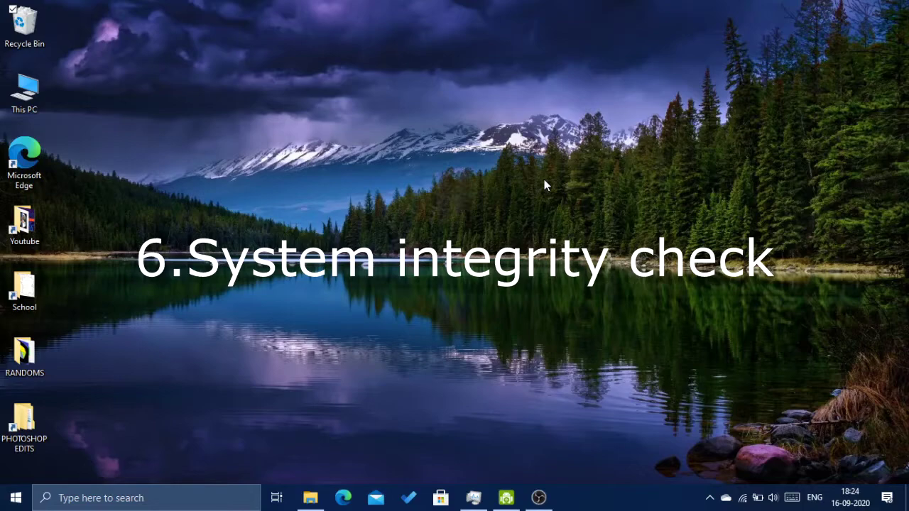
- Open a new Command Prompt with administrator rights by searching the system for "cmd"
key(super)
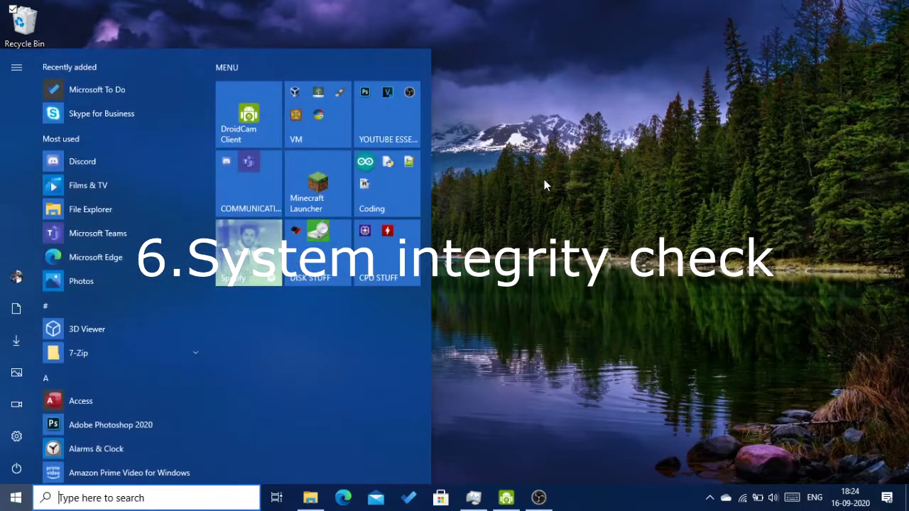
text(cmd)
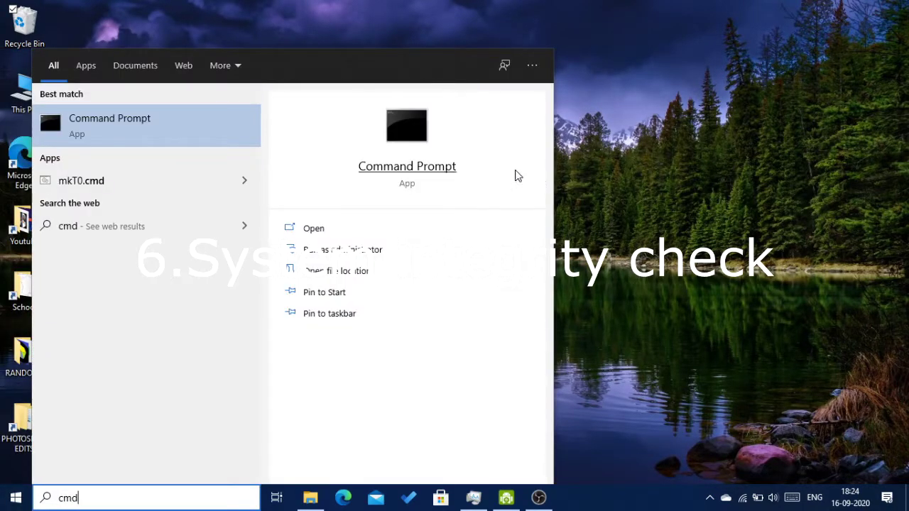
click(361, 253)
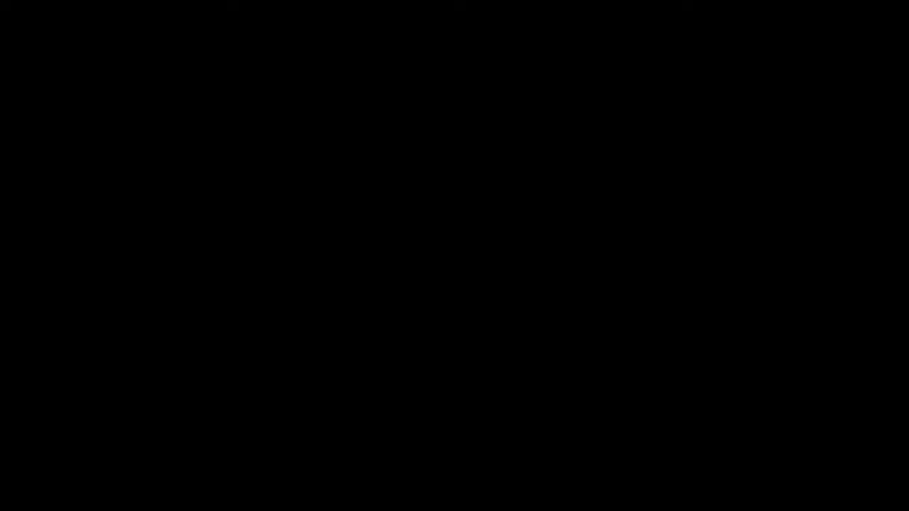
- Run the system integrity check with sfc /scannow and close the Command Prompt window
text(sfc /scannow)
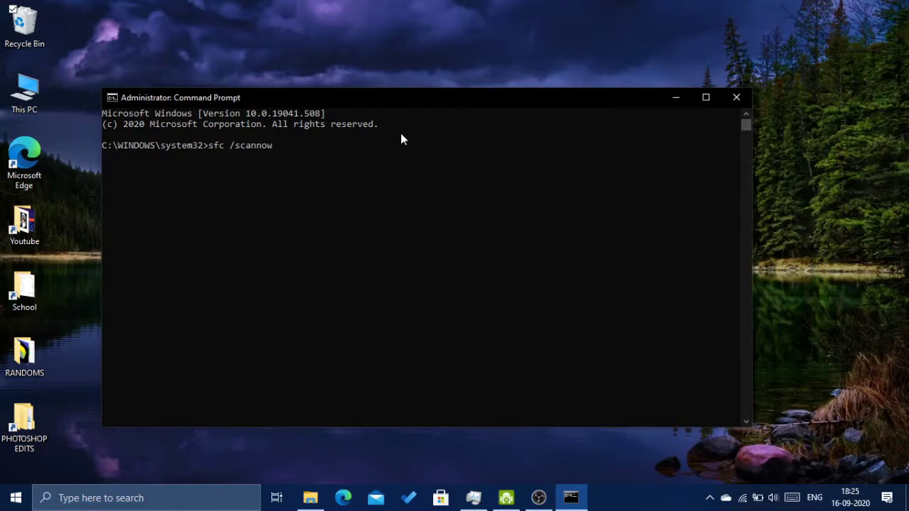
key(Return)
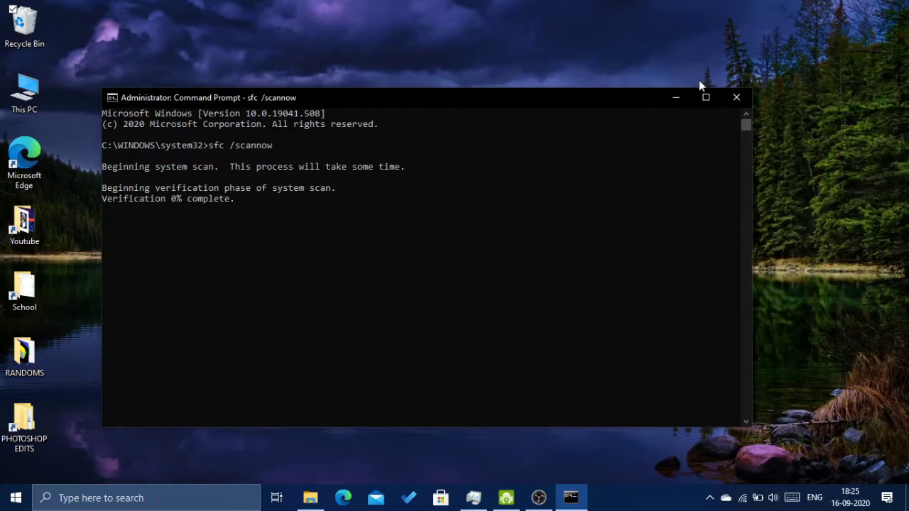
click(738, 99)
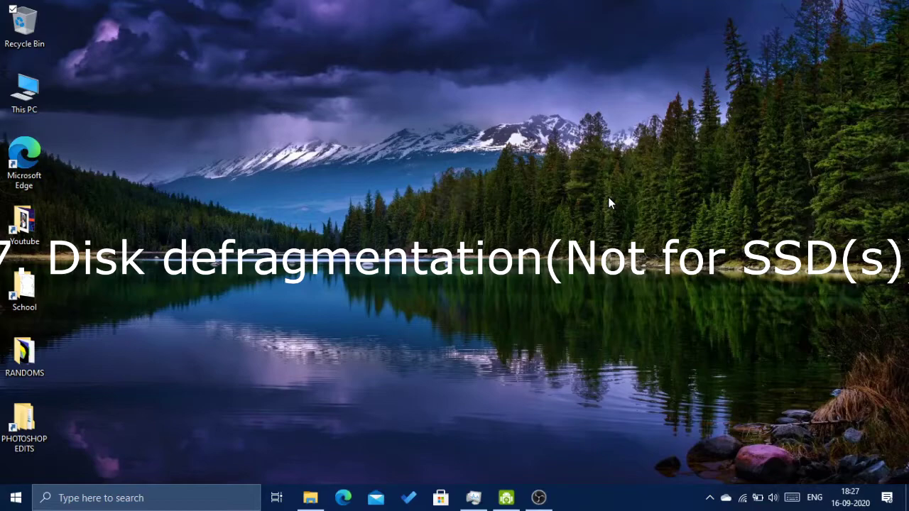
- Search the system for "defra", open Defragment and Optimize Drives, and select the C: drive
key(super)
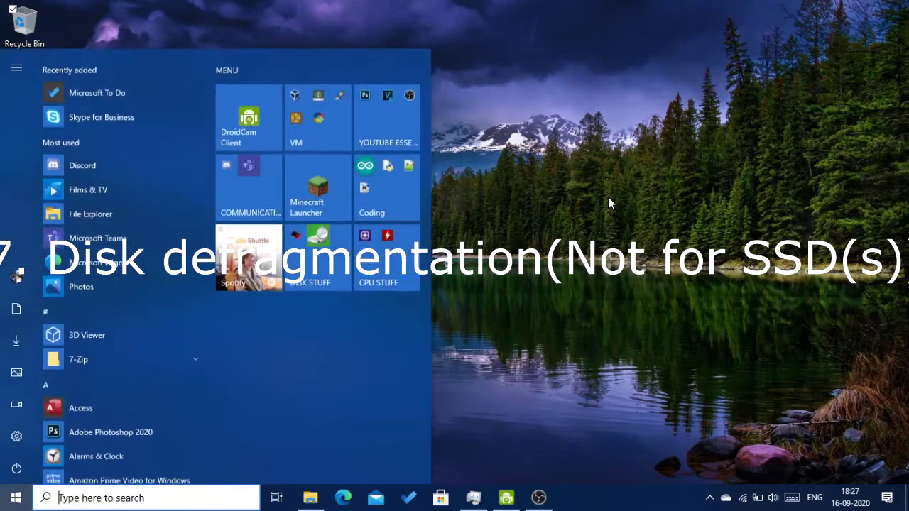
text(defra)
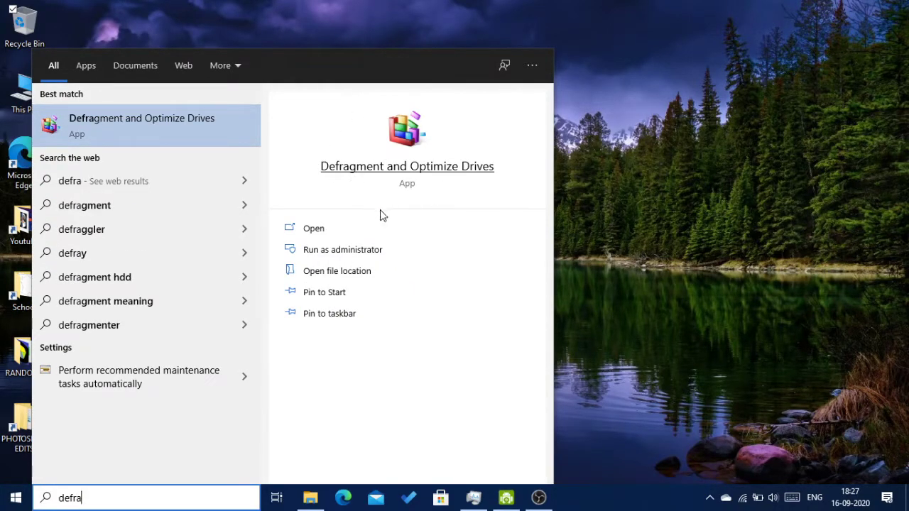
click(347, 231)
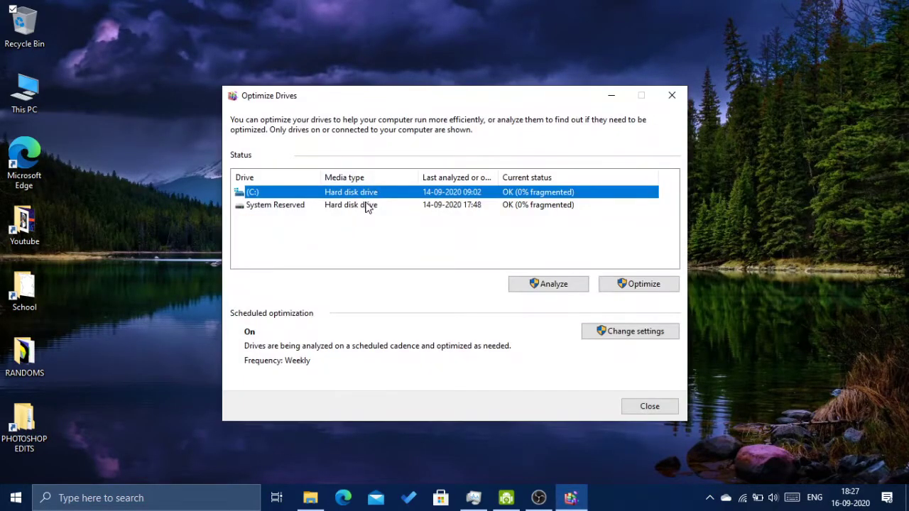
click(361, 206)
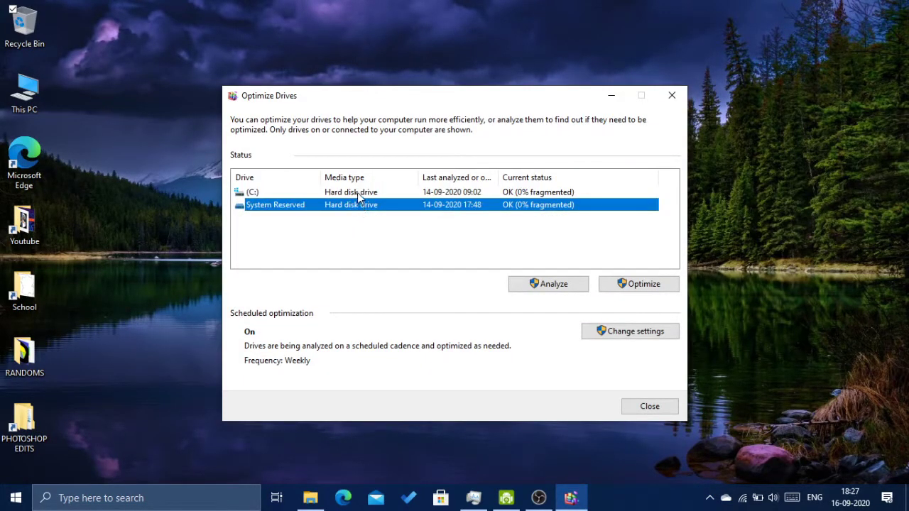
click(322, 190)
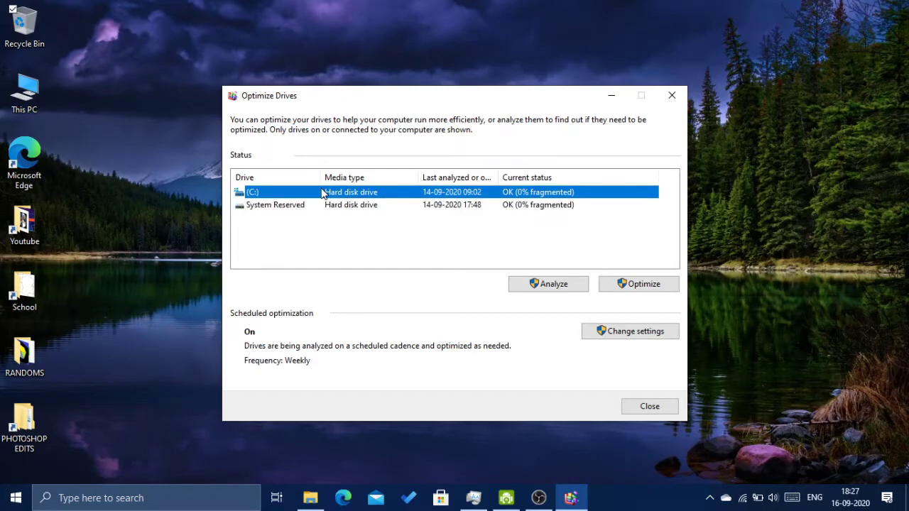
- Start optimizing the C: drive, stop the run, and close the Optimize Drives window
click(634, 284)
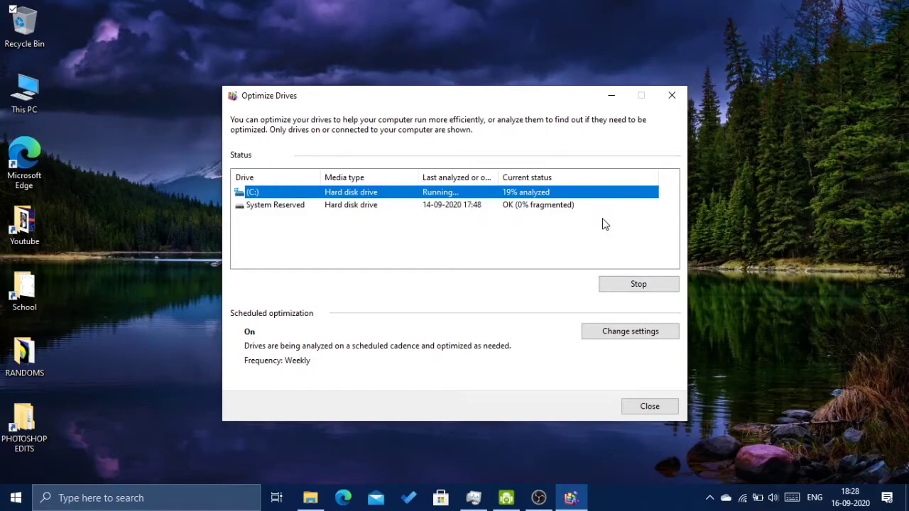
click(624, 286)
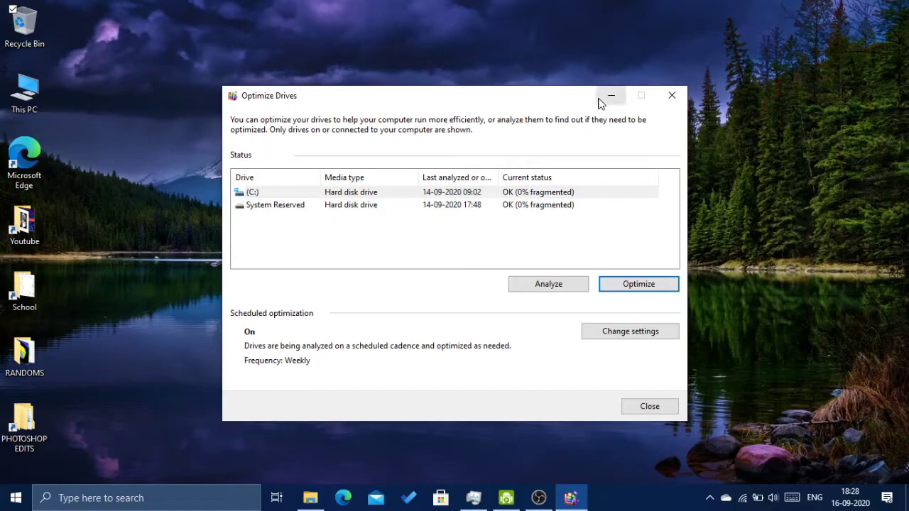
click(662, 97)
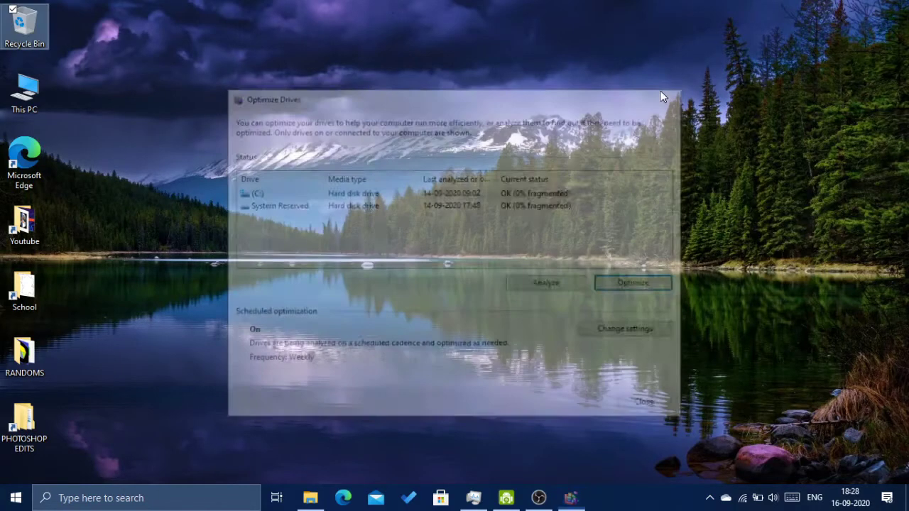
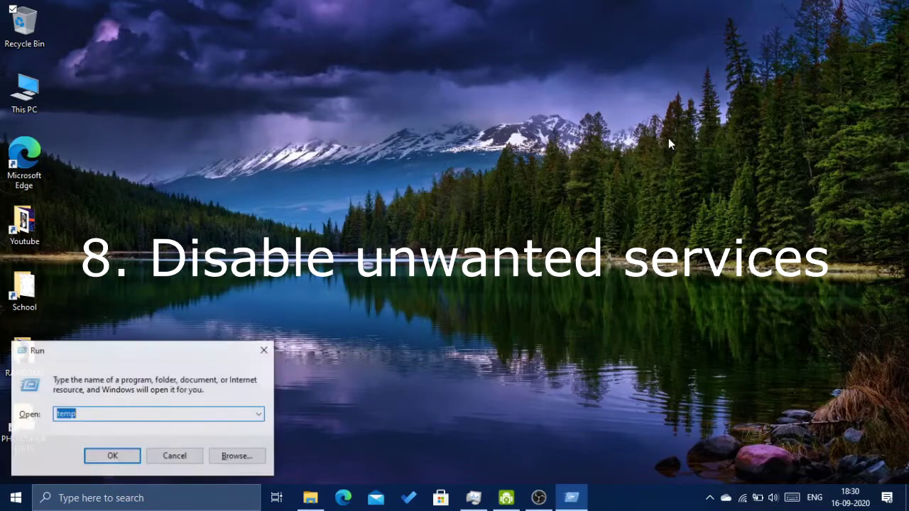
- Run msconfig to open System Configuration and list its services with all Microsoft services hidden
text(msconfig)
key(Return)
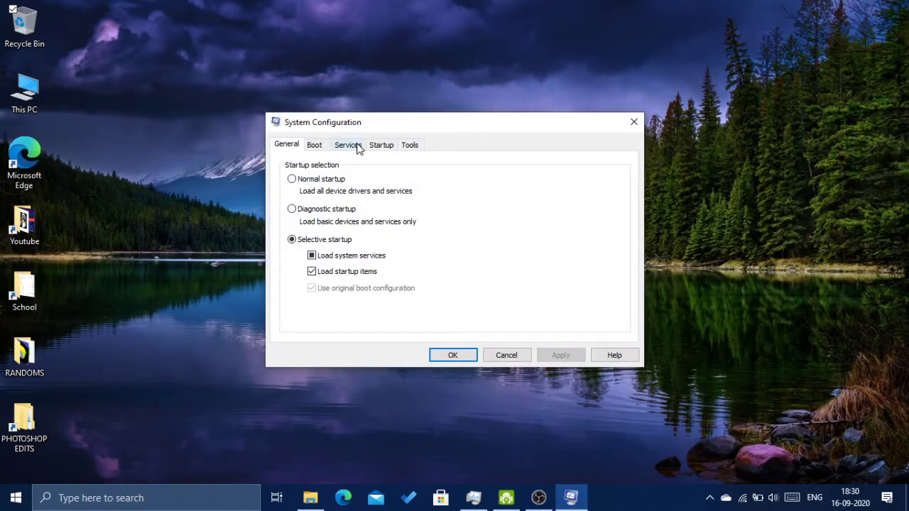
click(348, 145)
scroll(374, 244, down, 10)
scroll(375, 244, down, 8)
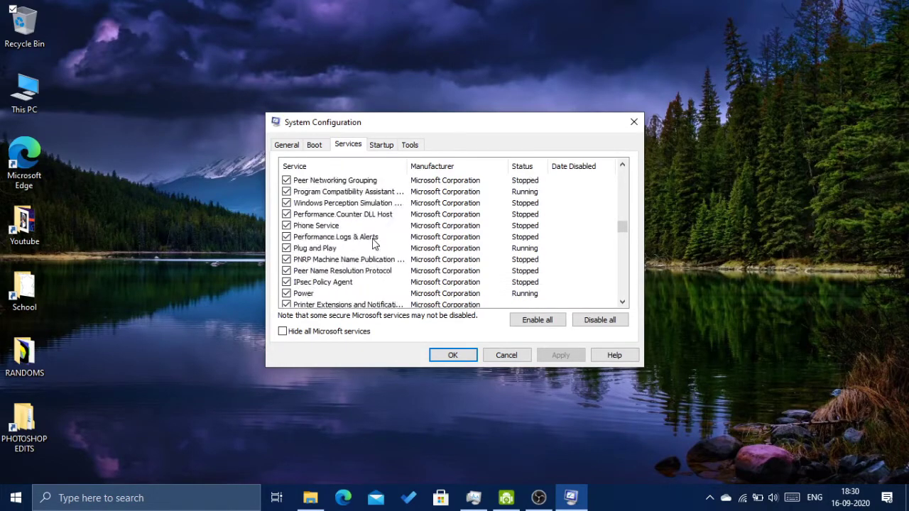
click(283, 332)
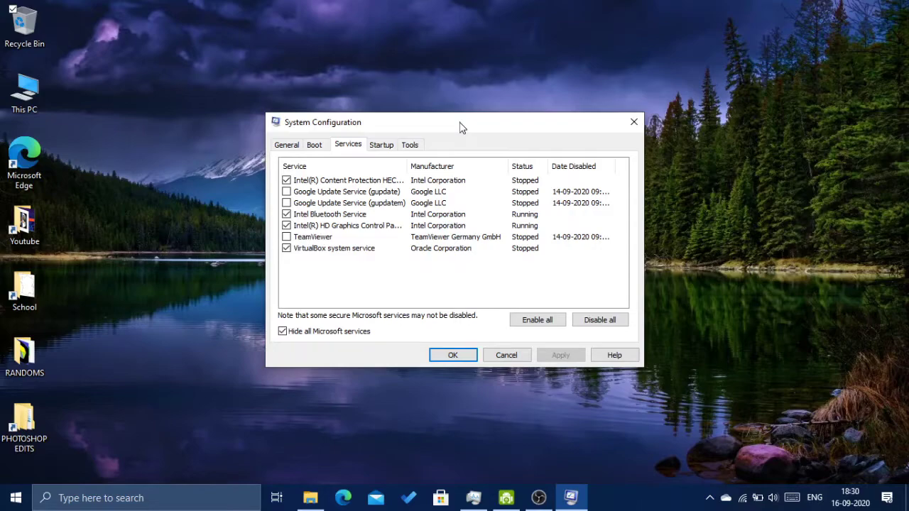
drag(459, 128, 469, 151)
click(296, 238)
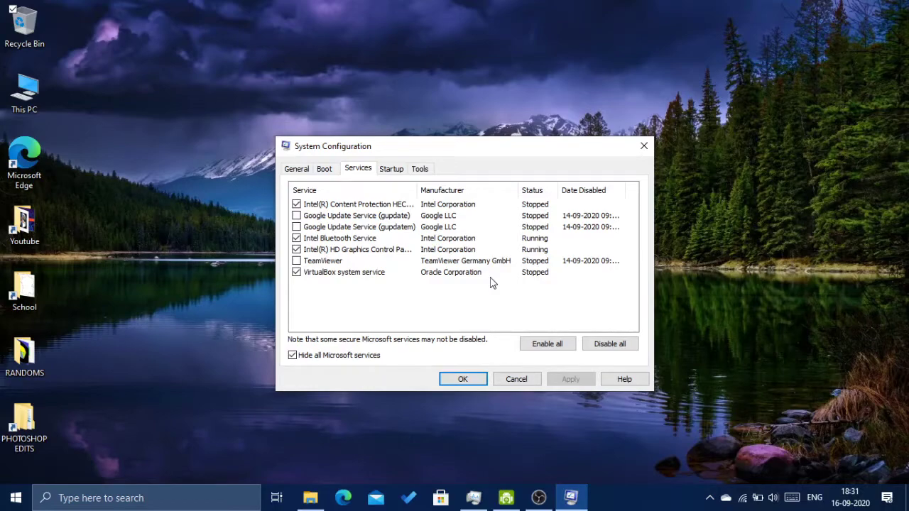
- Show the Microsoft services again, look through the full service list, and close System Configuration
click(308, 359)
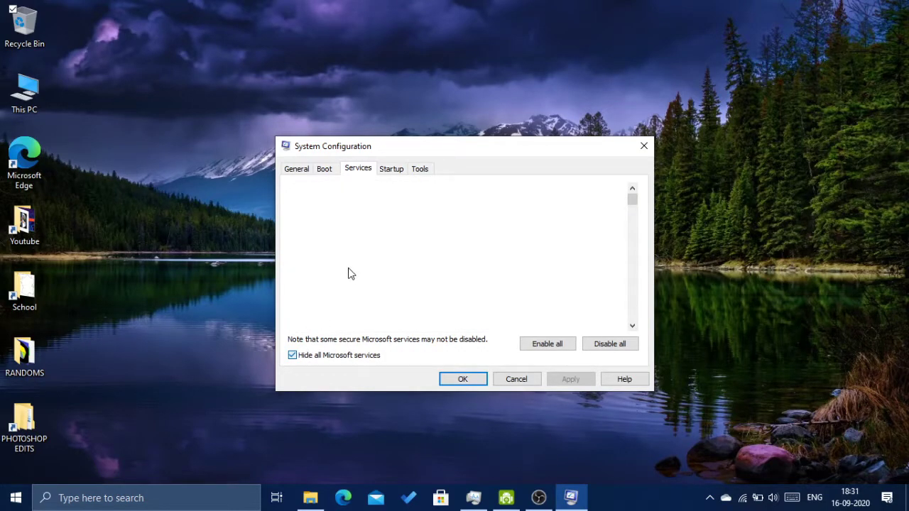
scroll(436, 245, down, 10)
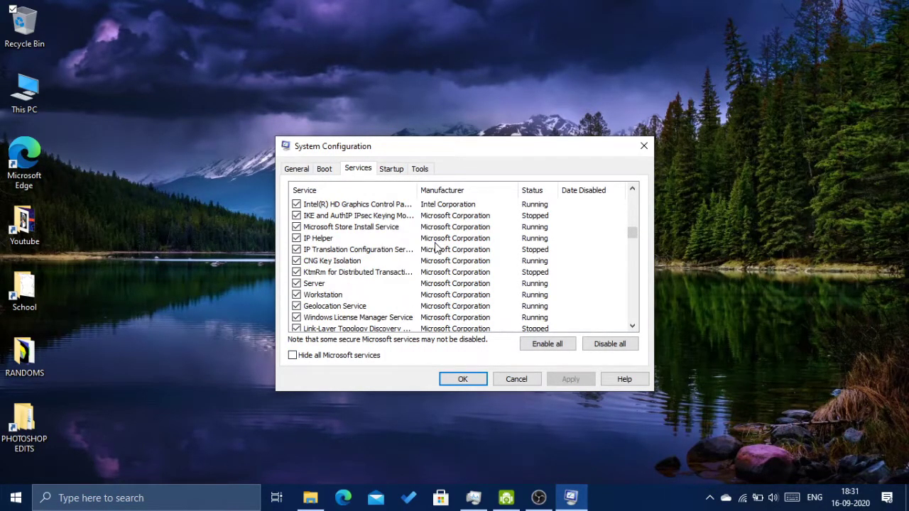
scroll(437, 245, up, 4)
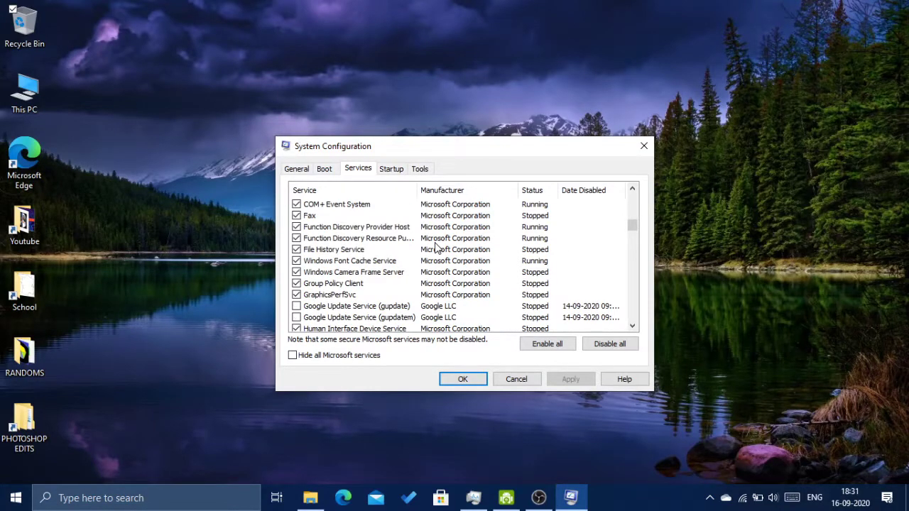
scroll(437, 245, up, 10)
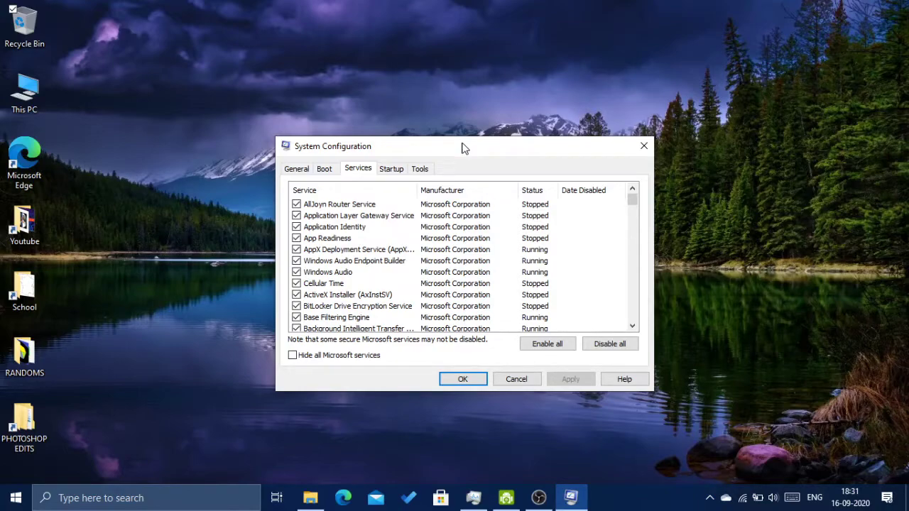
drag(462, 144, 456, 127)
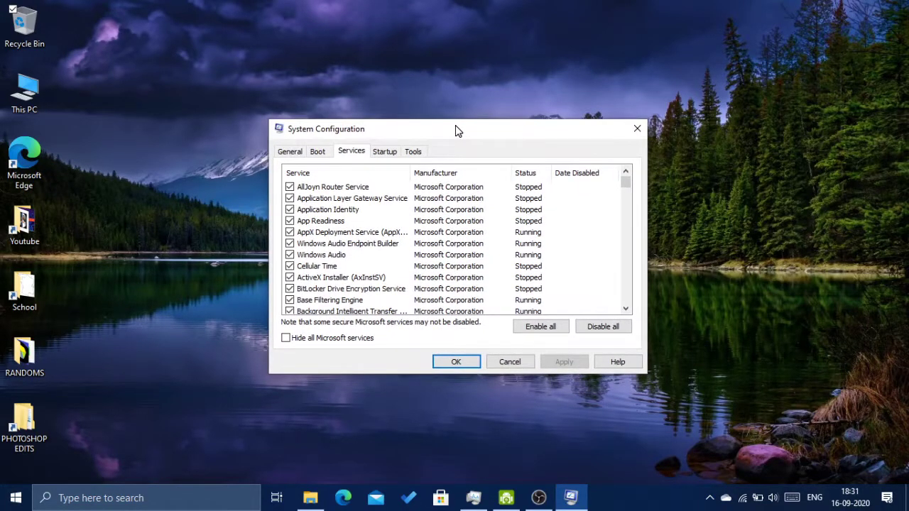
click(642, 128)
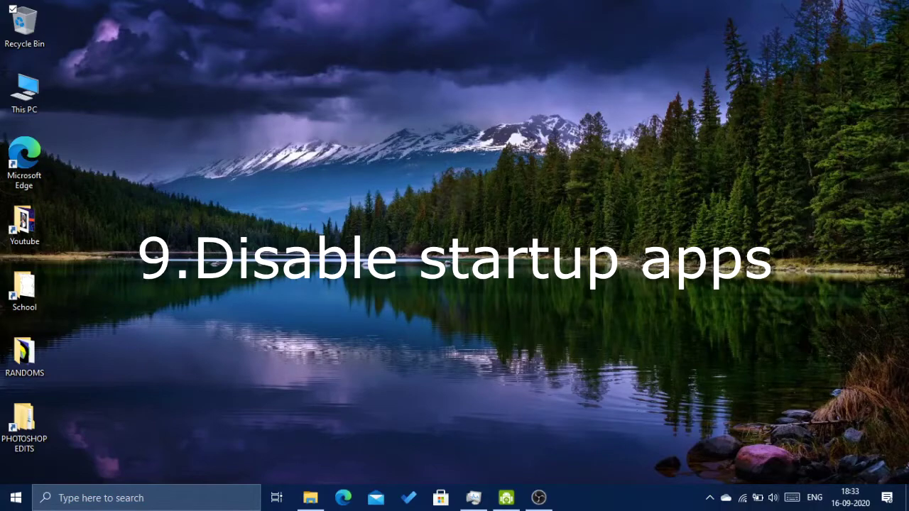
- Open Task Manager and examine the status and startup impact of the listed startup apps
right_click(581, 499)
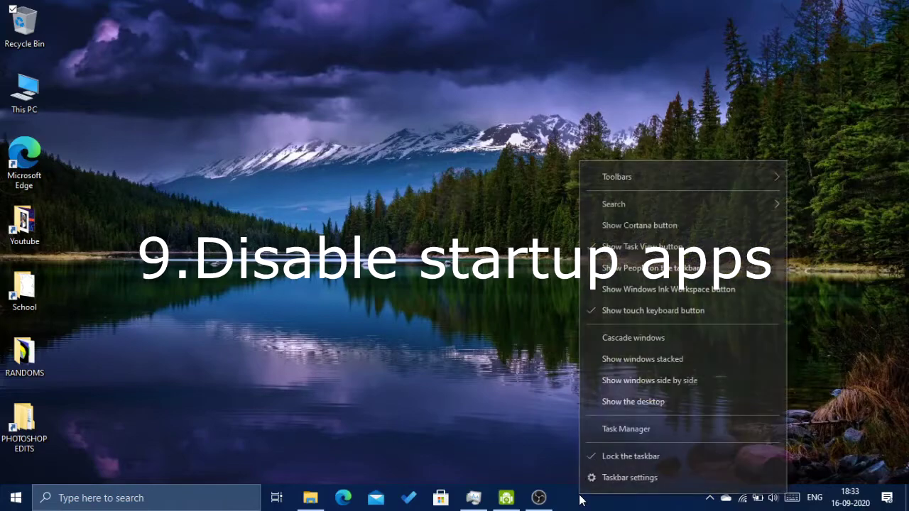
click(612, 430)
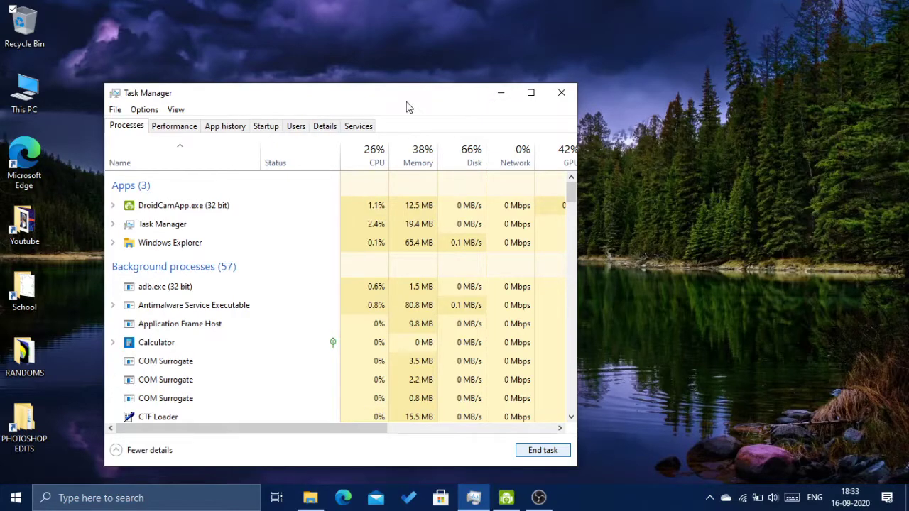
click(264, 129)
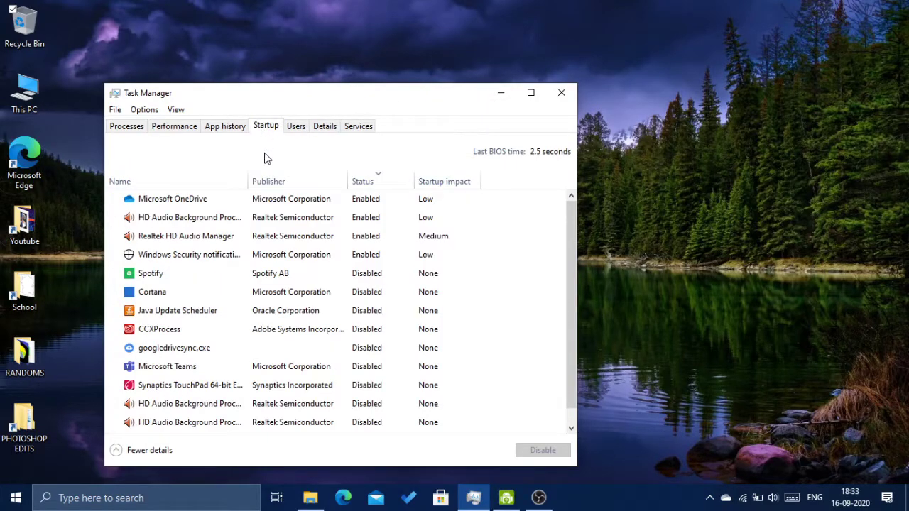
scroll(277, 277, down, 1)
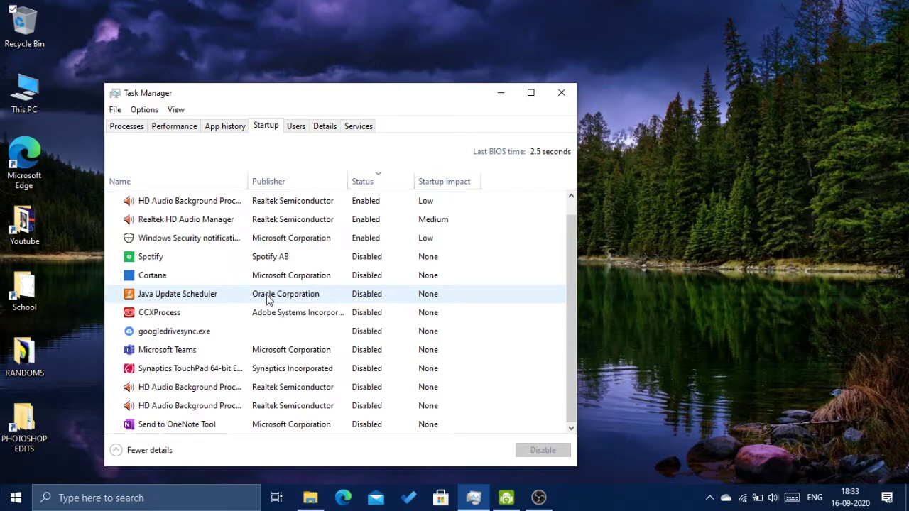
scroll(269, 299, up, 1)
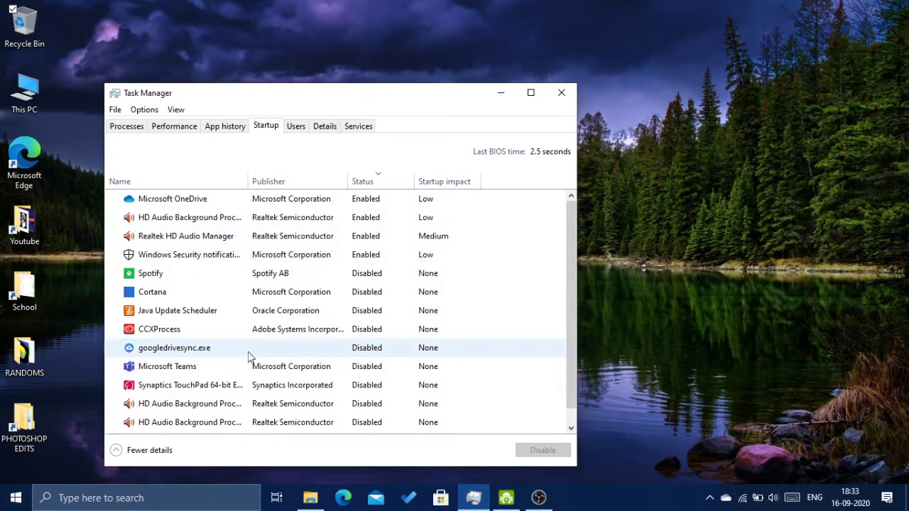
scroll(251, 353, down, 1)
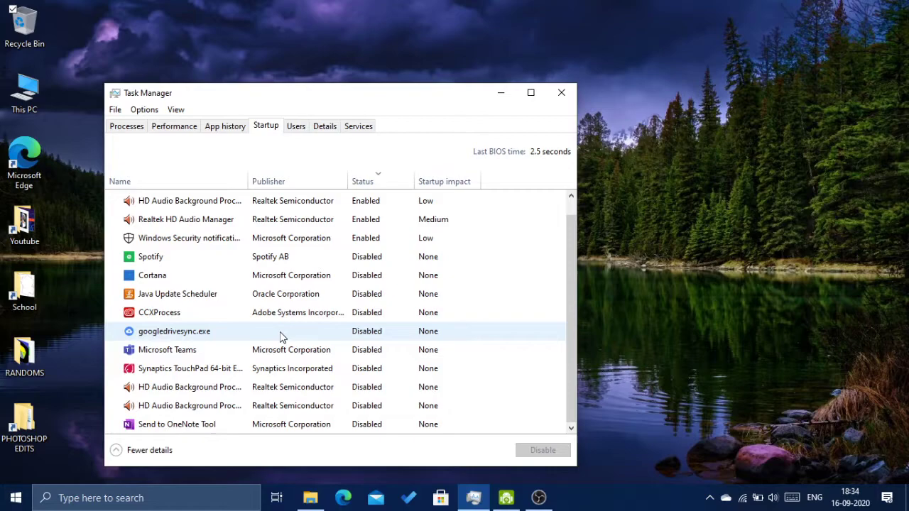
scroll(282, 336, up, 1)
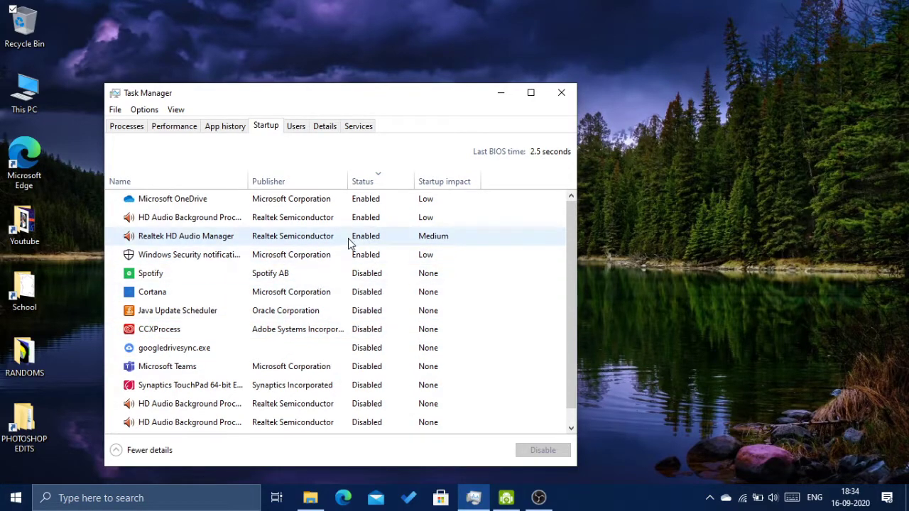
scroll(290, 366, down, 1)
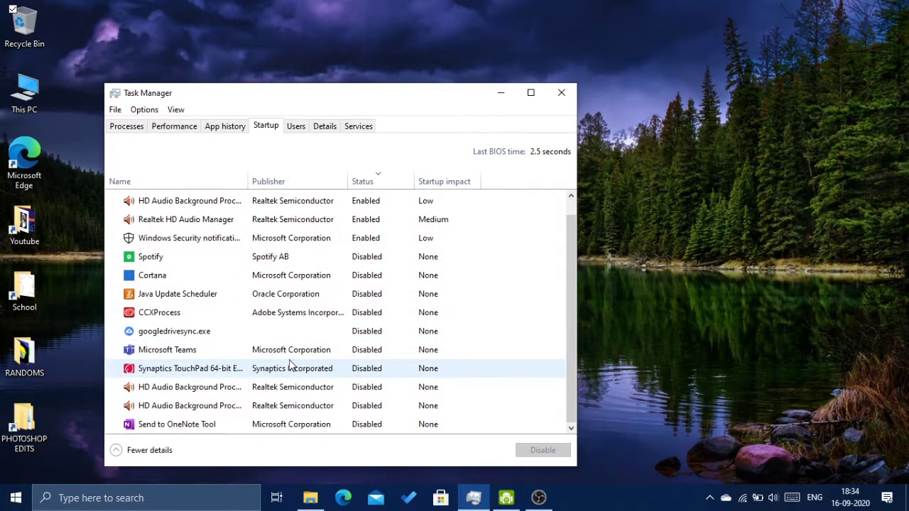
scroll(290, 366, up, 1)
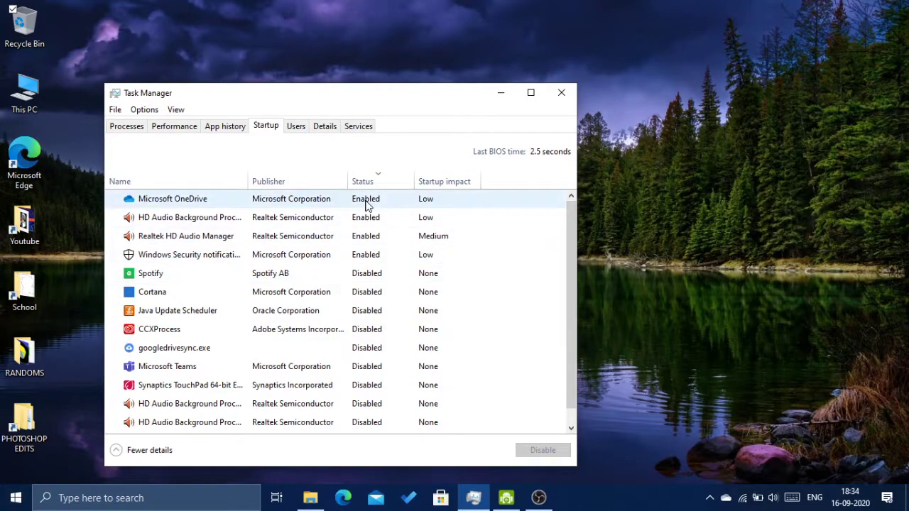
scroll(365, 334, down, 1)
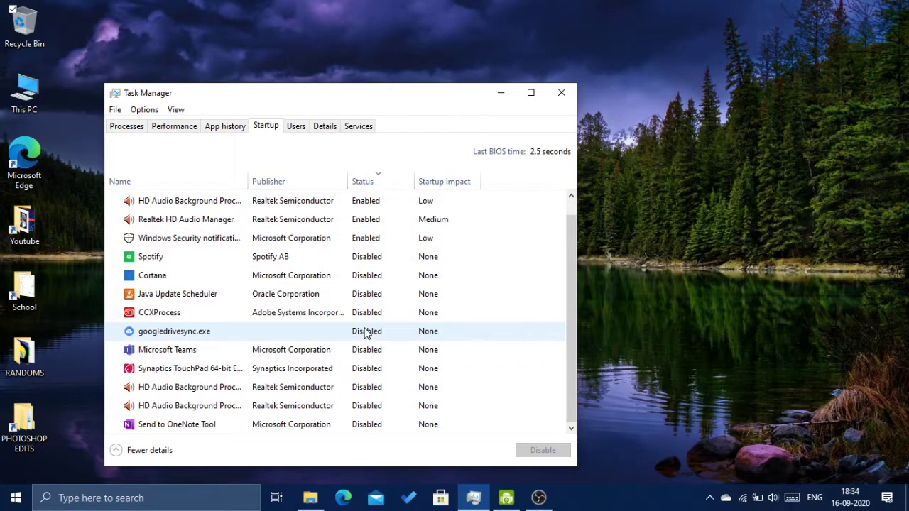
- Check googledrivesync.exe and the enabled OneDrive, Realtek audio and Windows Security startup entries individually, and close Task Manager
click(366, 334)
scroll(426, 249, up, 1)
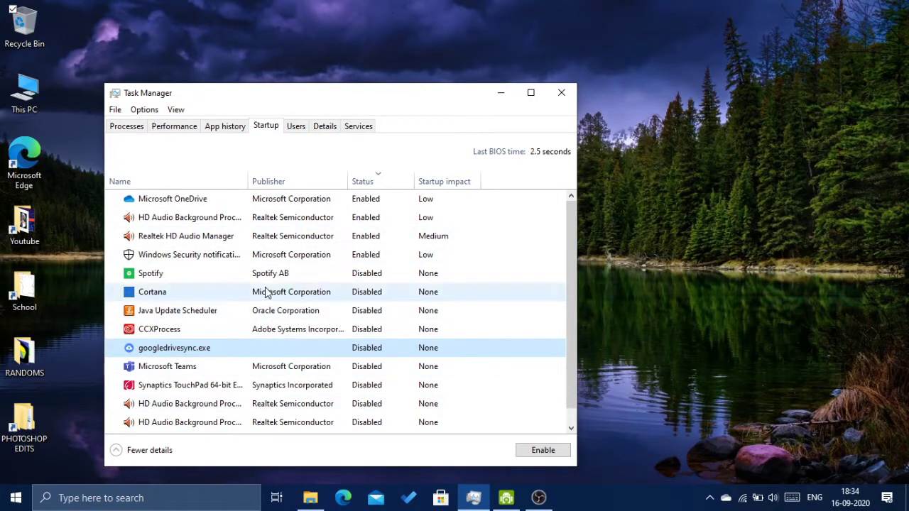
click(234, 263)
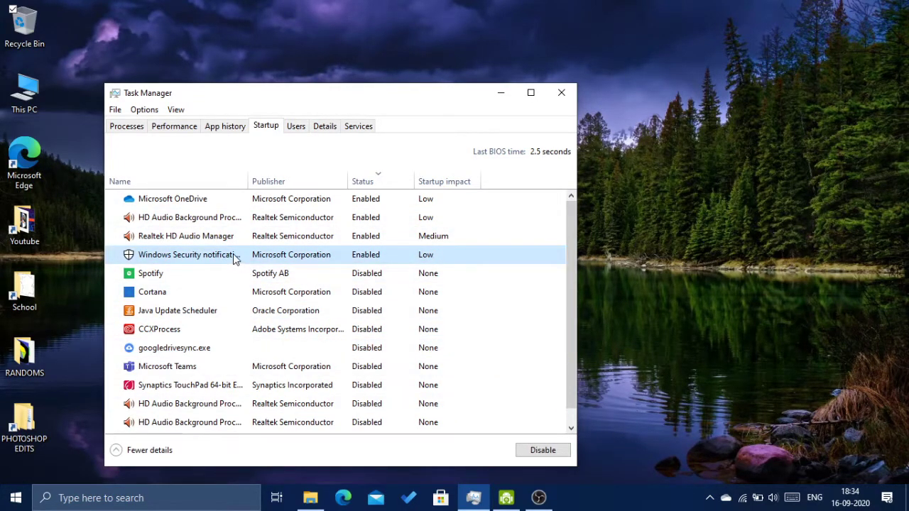
click(234, 233)
click(234, 222)
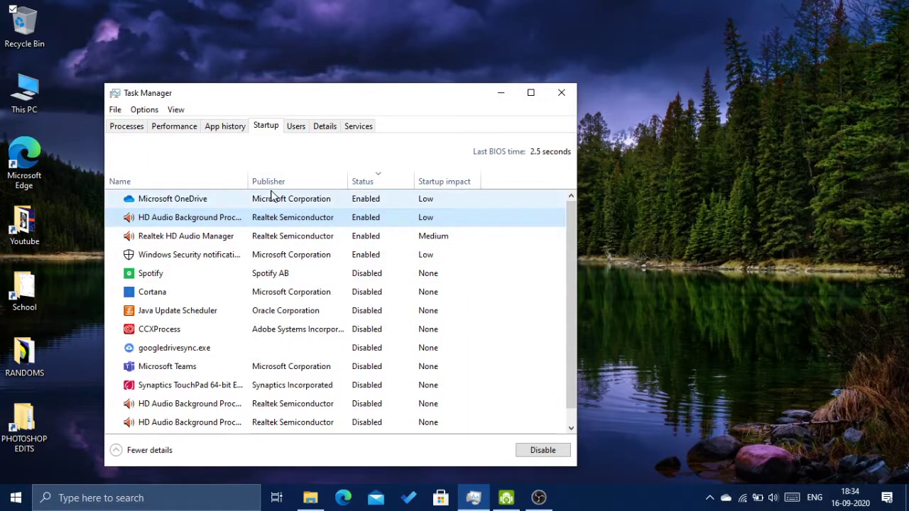
click(218, 199)
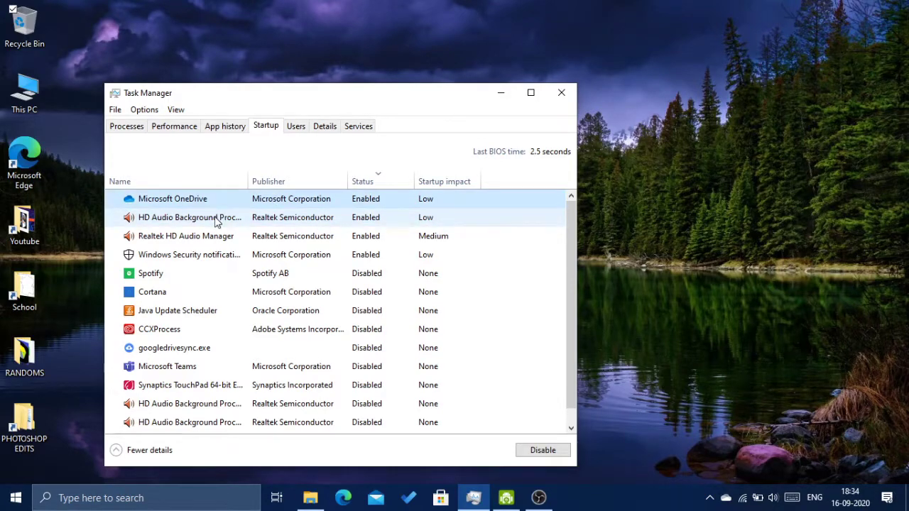
click(223, 238)
click(229, 257)
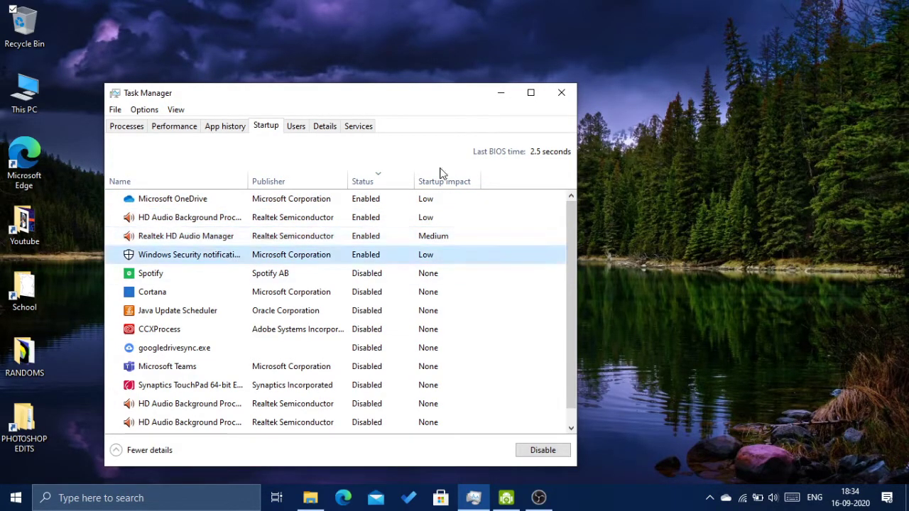
click(559, 91)
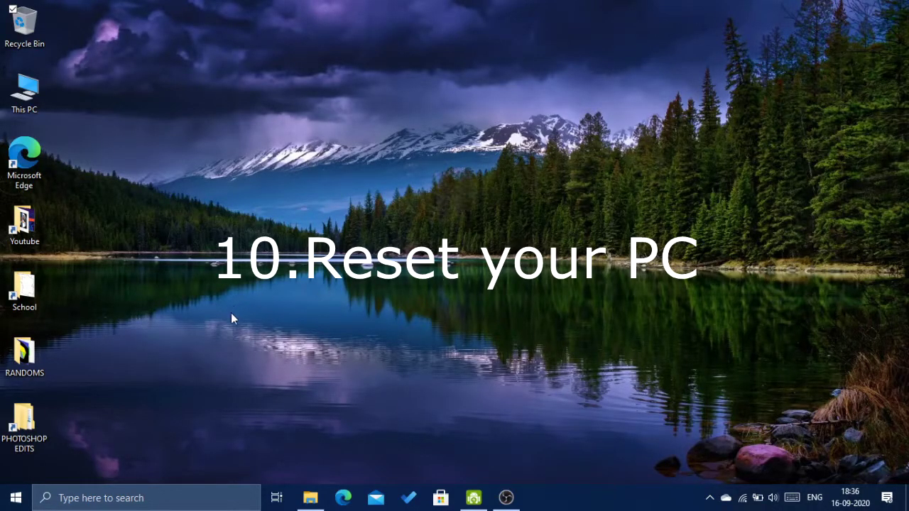
- Search the system for "reset you" and open the Reset this PC settings
click(168, 492)
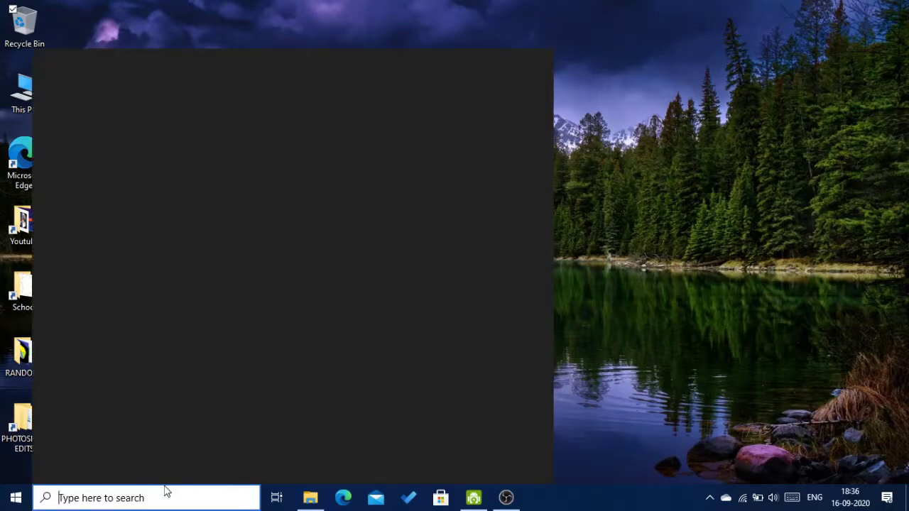
text(res)
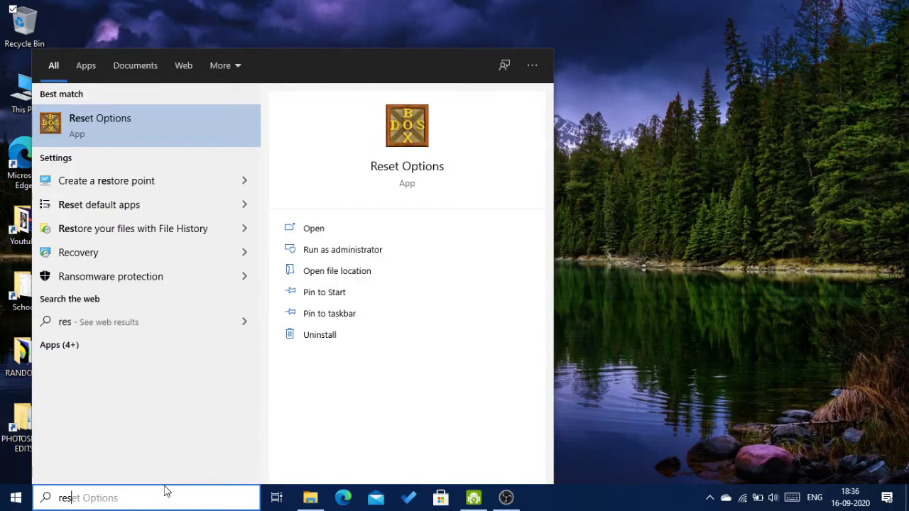
text(et)
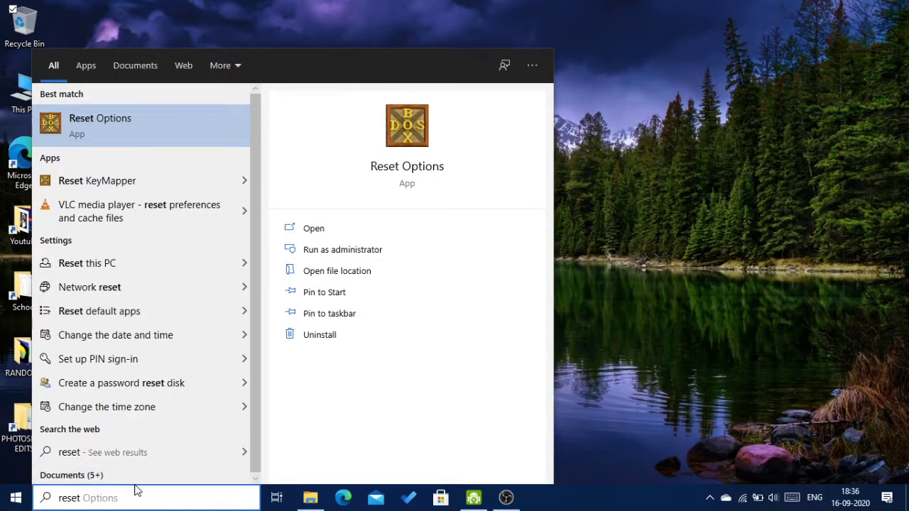
text( you)
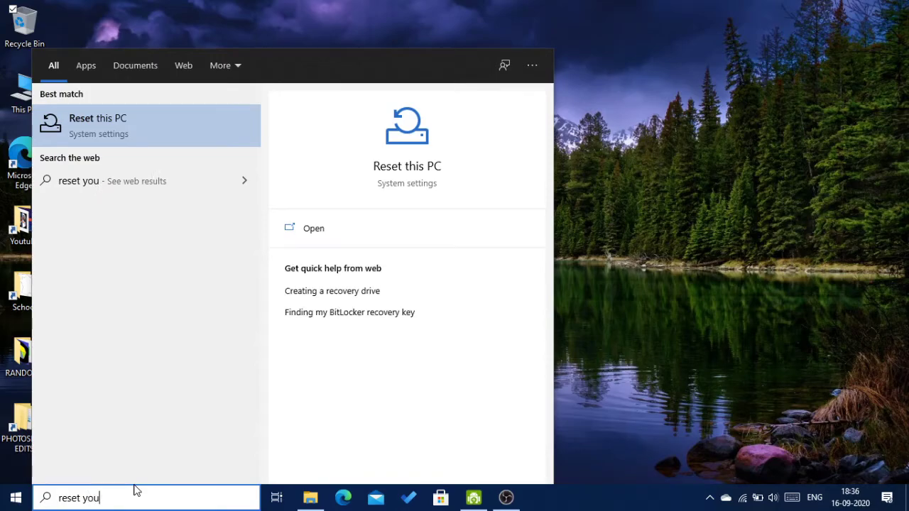
click(320, 235)
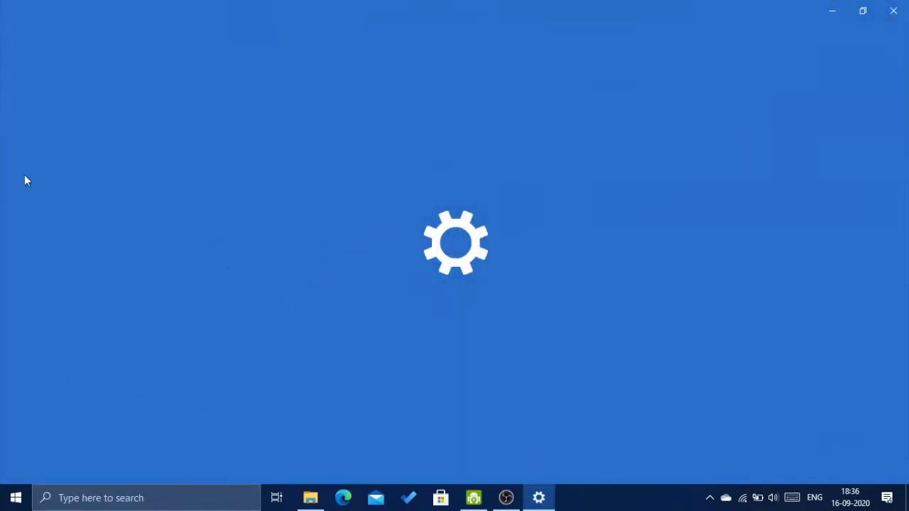
- Review the reset, previous version and advanced startup options on the Recovery page, and close Settings
scroll(461, 273, down, 1)
scroll(450, 318, up, 1)
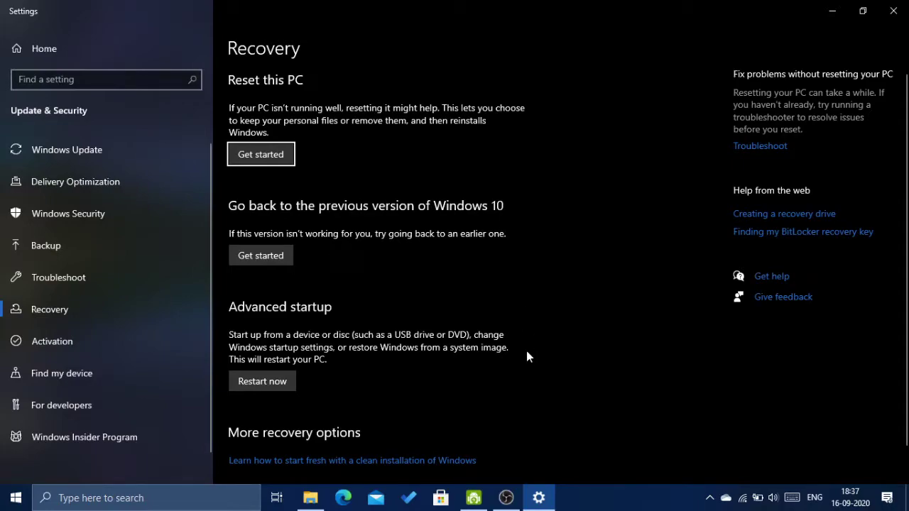
scroll(526, 355, down, 1)
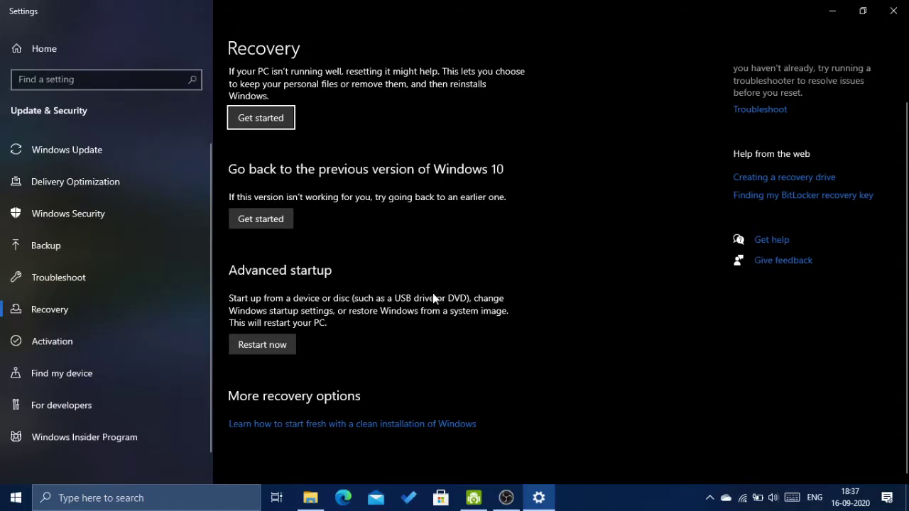
click(893, 10)
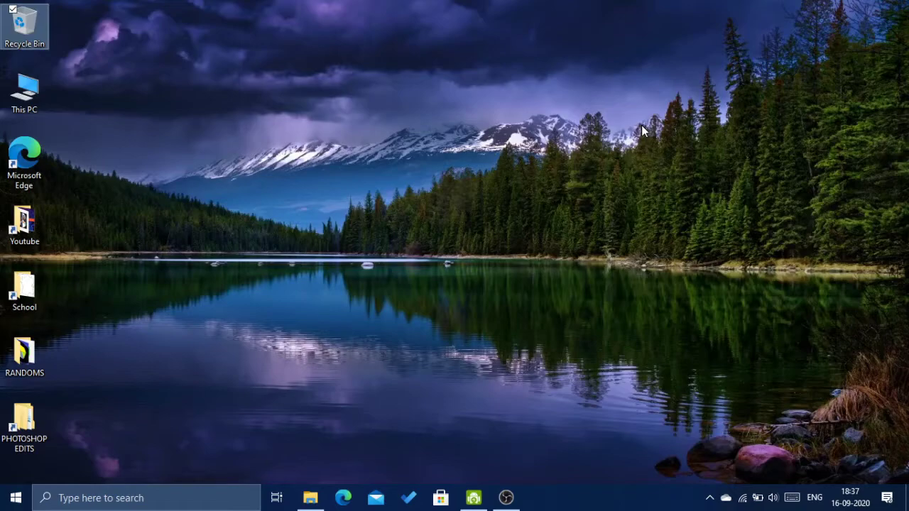